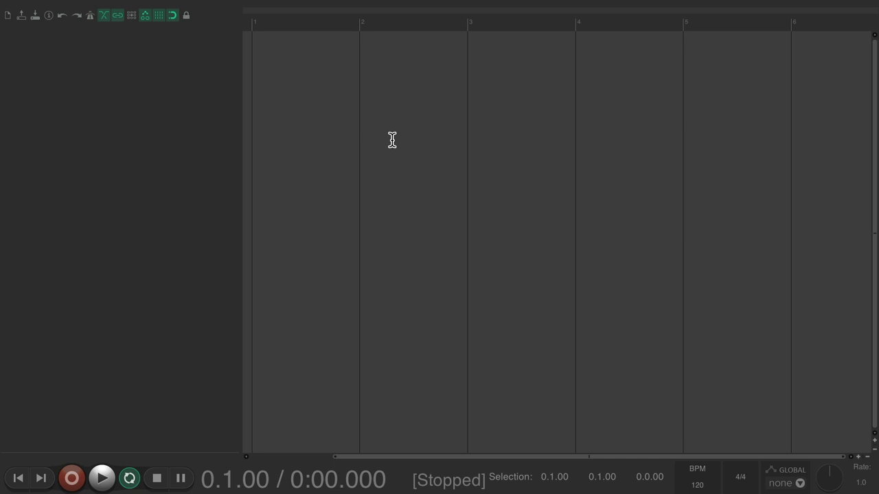
Step: Add a new track and name it Drumverb
double_click(237, 122)
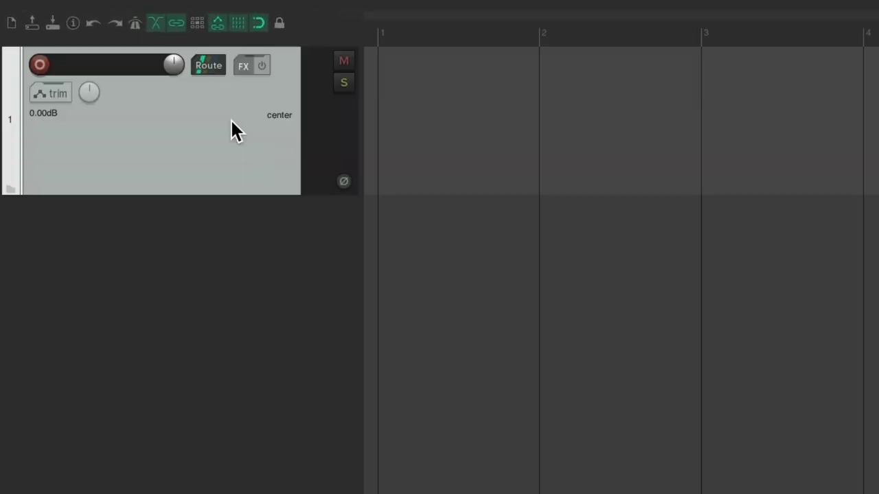
double_click(120, 66)
text(Drumverb)
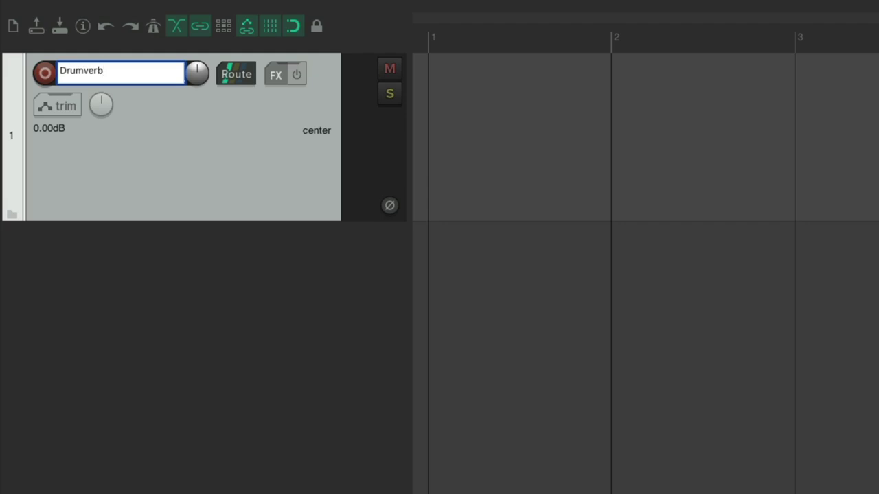
key(Return)
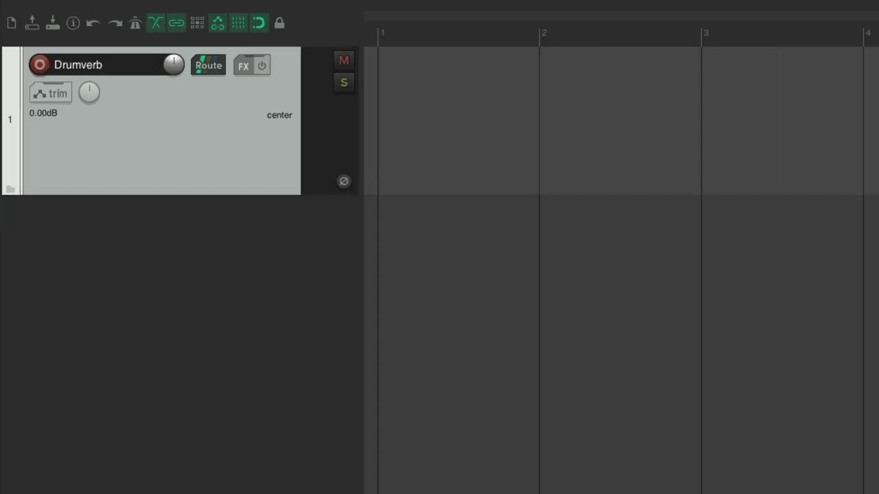
Step: Add ReaVerbate with dry at -inf, wet at 0 dB, room size 56 and dampening 64
click(243, 65)
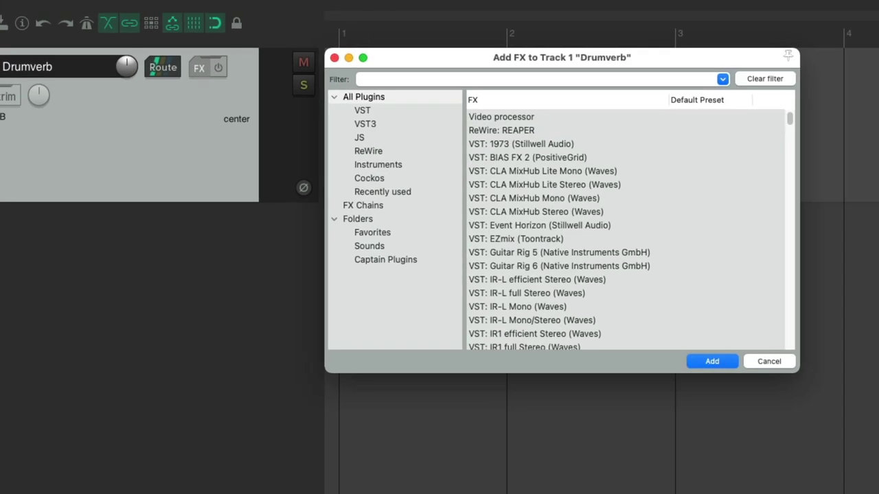
text(verb)
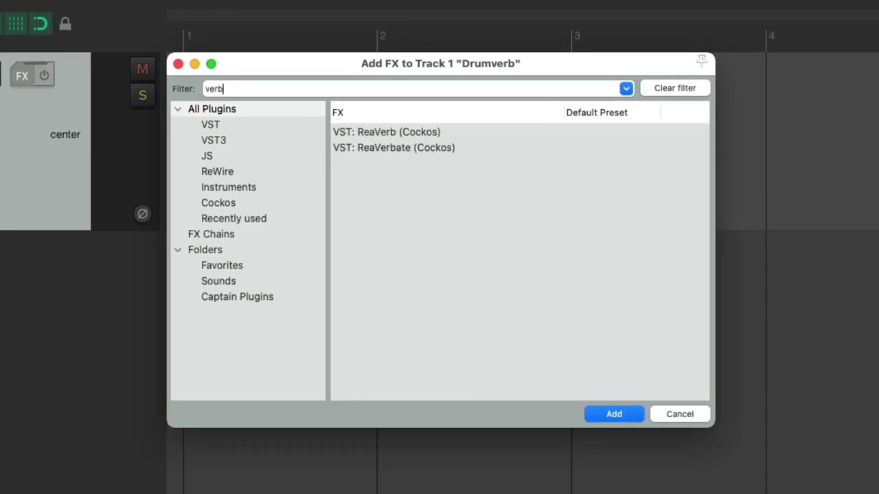
double_click(482, 148)
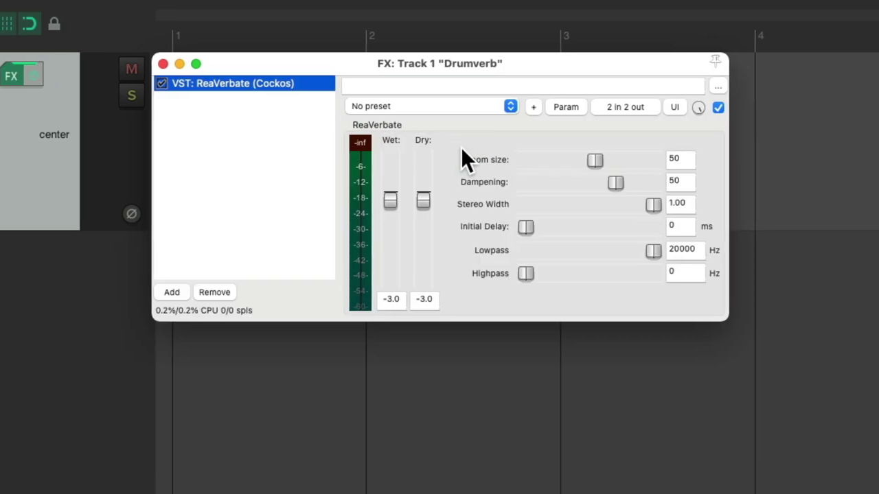
drag(423, 199, 432, 336)
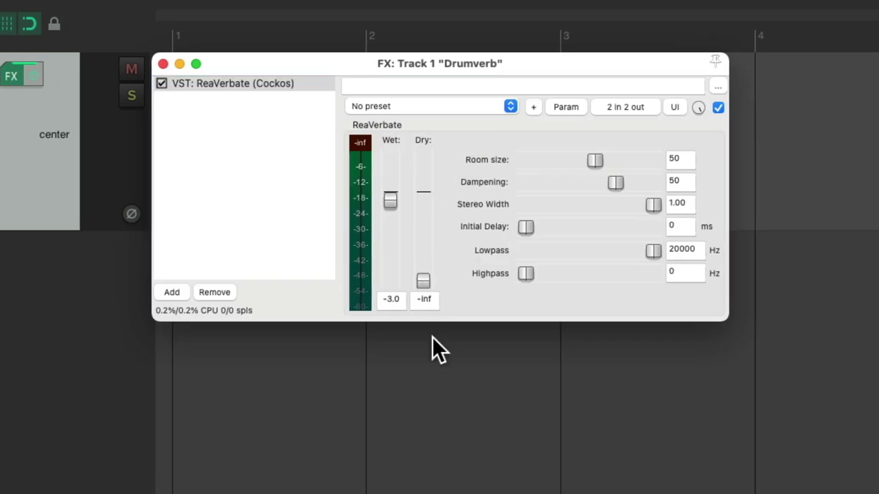
double_click(392, 202)
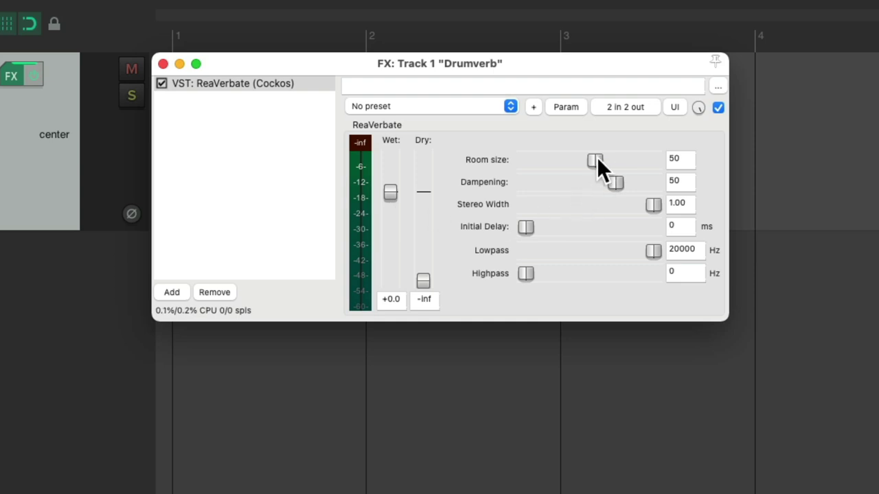
drag(597, 157, 628, 188)
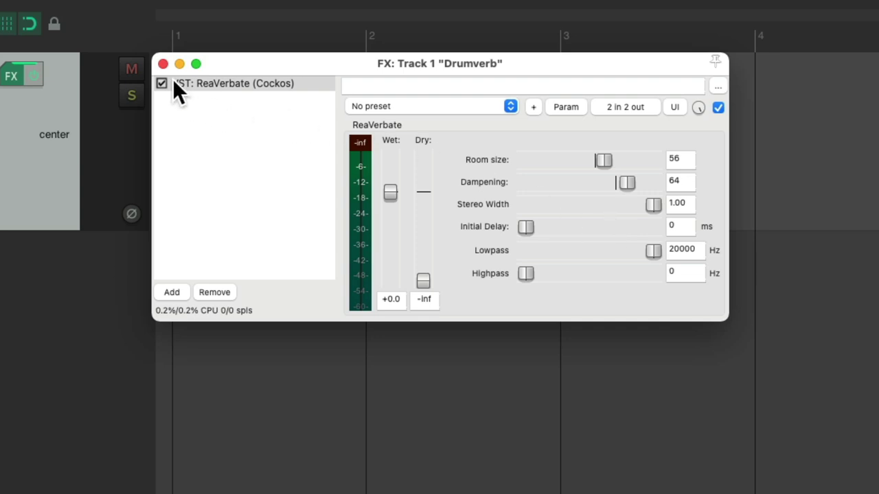
Step: Duplicate the Drumverb track and rename the copy Vocalverb
click(163, 63)
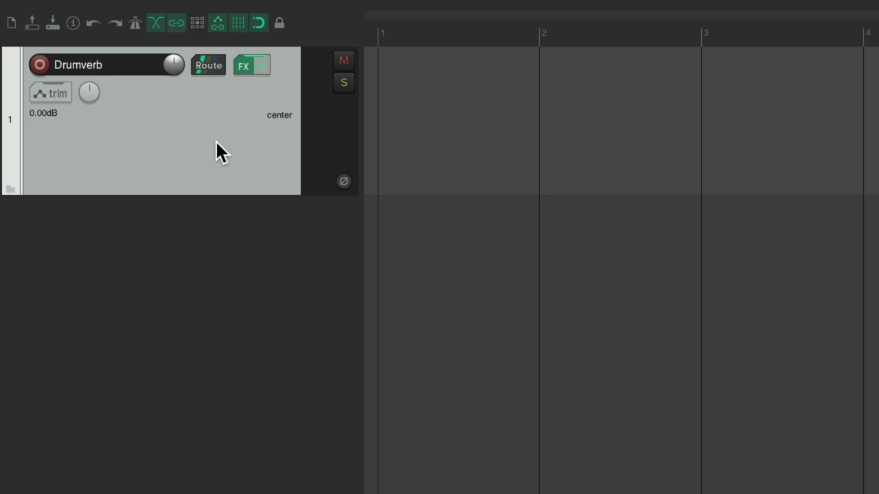
right_click(216, 131)
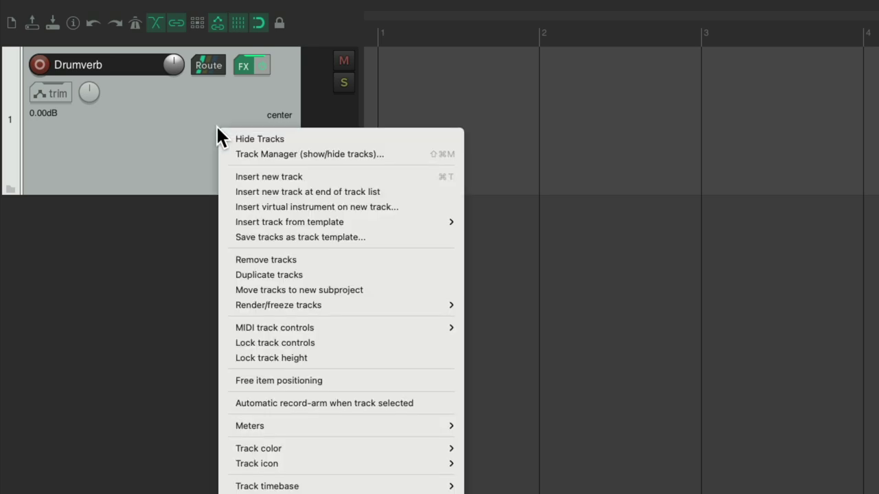
click(230, 276)
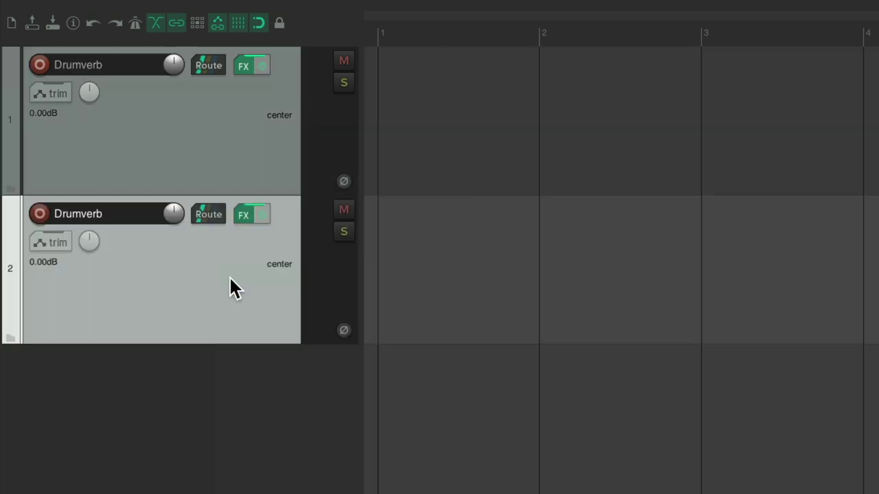
double_click(130, 214)
text(Vocalverb)
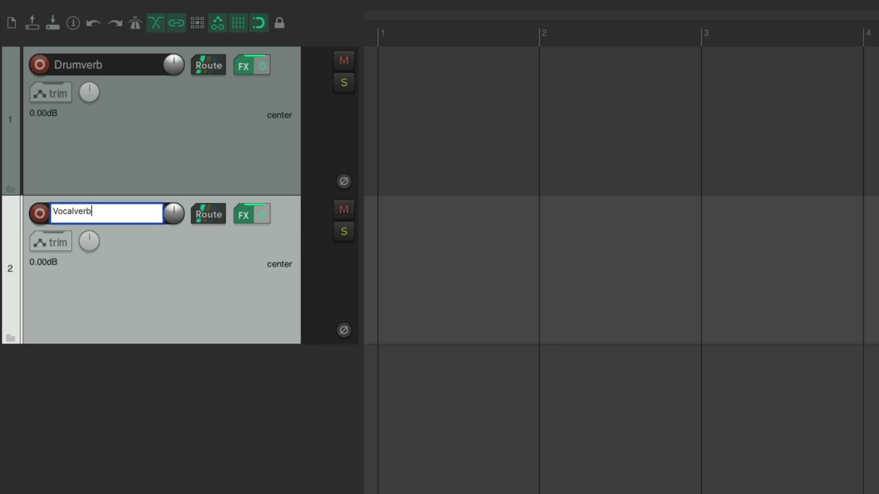
key(Return)
Step: Set the Vocalverb reverb's room size to 81 and dampening to 12
click(240, 213)
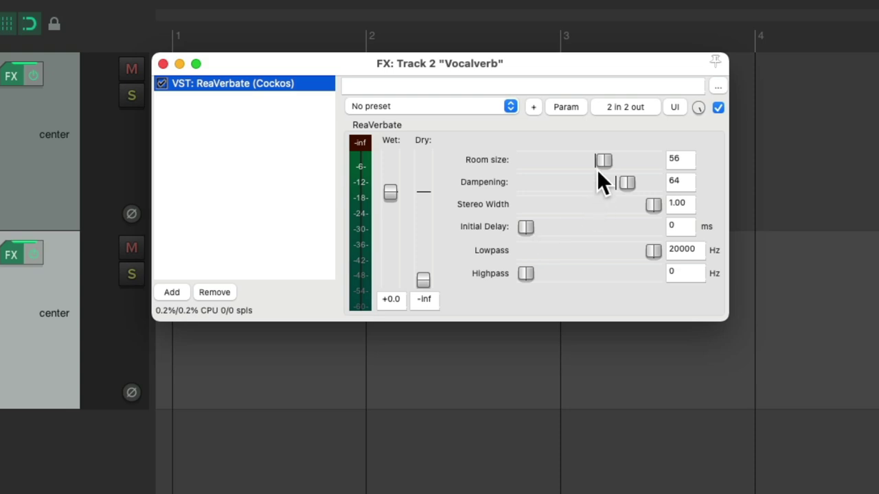
drag(602, 163, 565, 187)
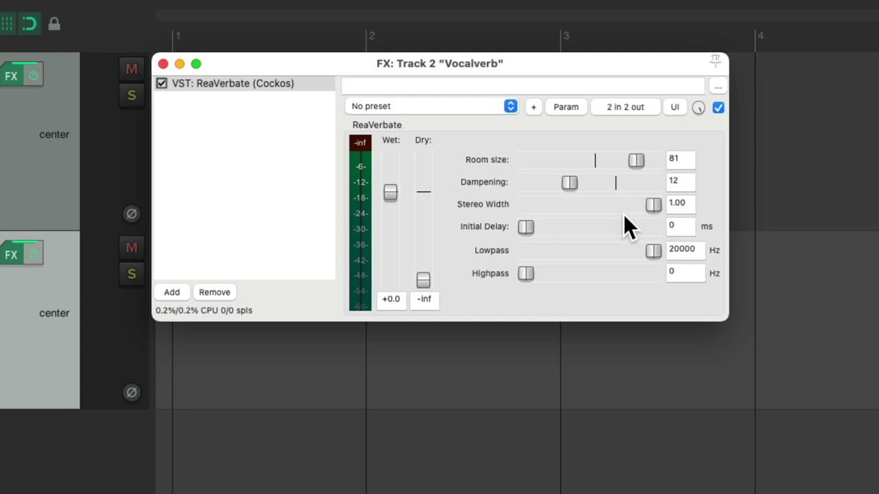
click(163, 63)
Step: Duplicate Vocalverb as Guitarverb and set its reverb room size to 71
right_click(10, 296)
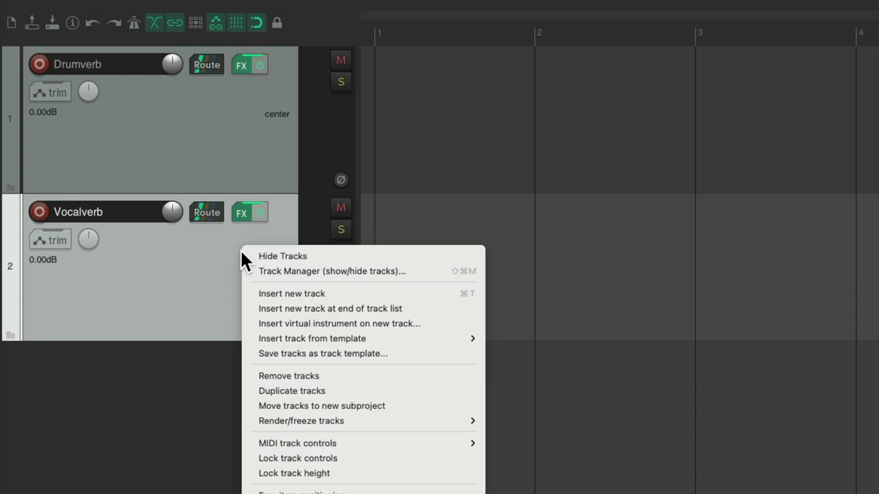
click(251, 390)
double_click(133, 363)
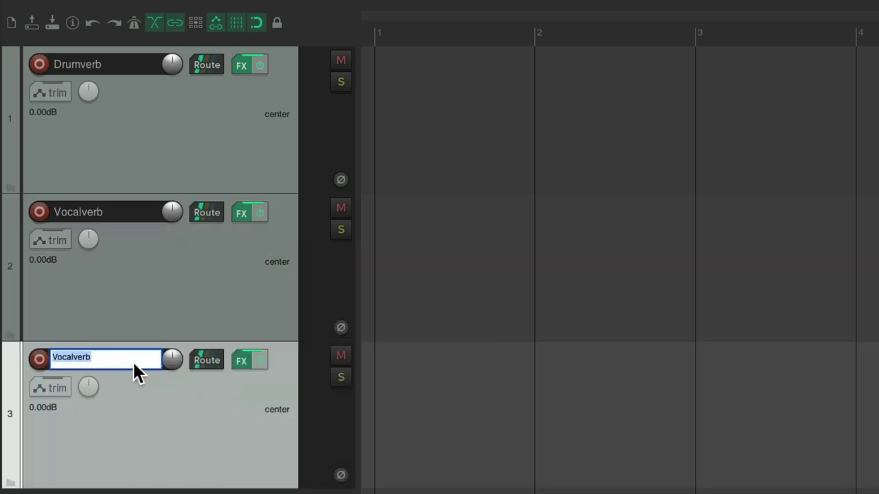
text(Guitarverb)
key(Return)
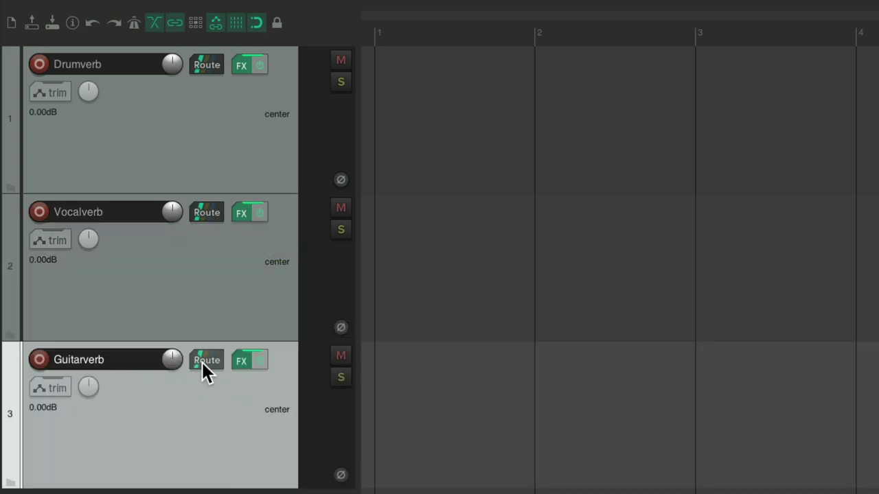
click(241, 361)
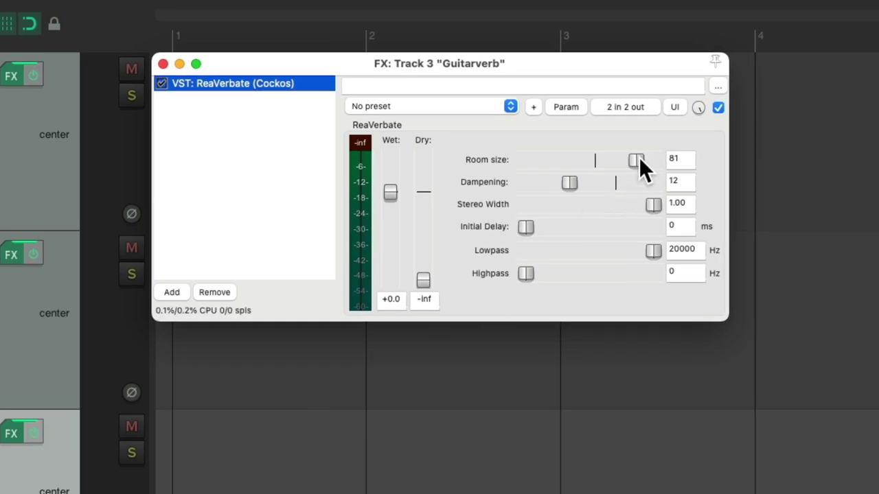
drag(760, 136, 751, 133)
click(163, 63)
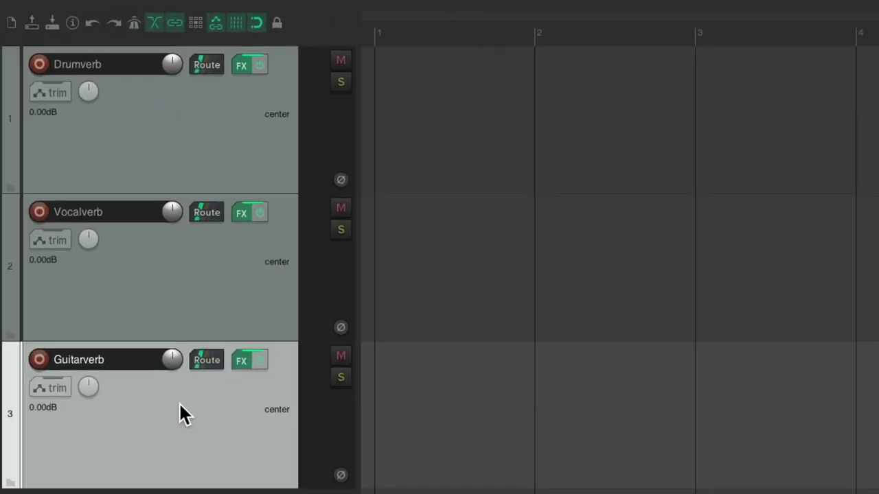
Step: Duplicate Guitarverb as Padverb with reverb room size 74 and dampening 6
right_click(178, 422)
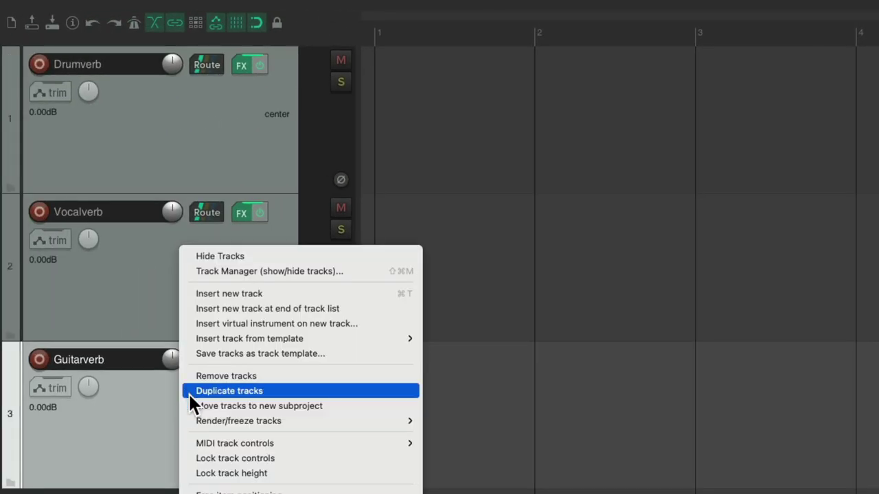
click(188, 392)
double_click(121, 488)
text(Padverb)
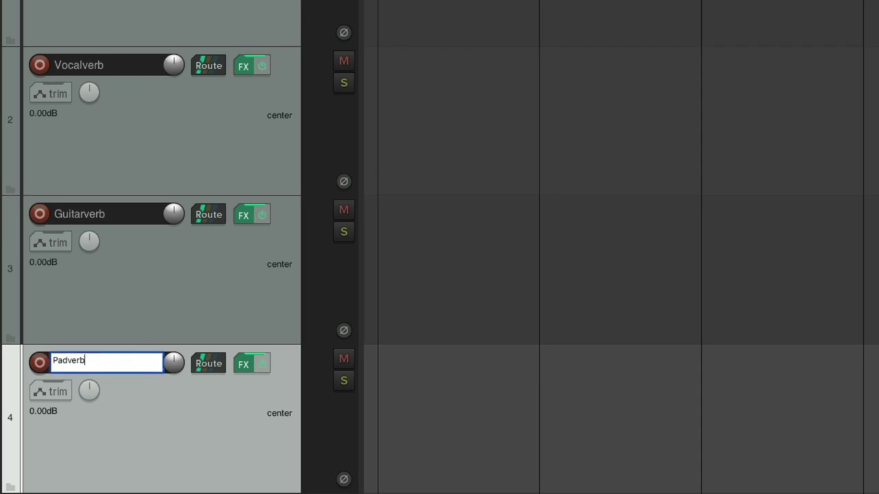
key(Return)
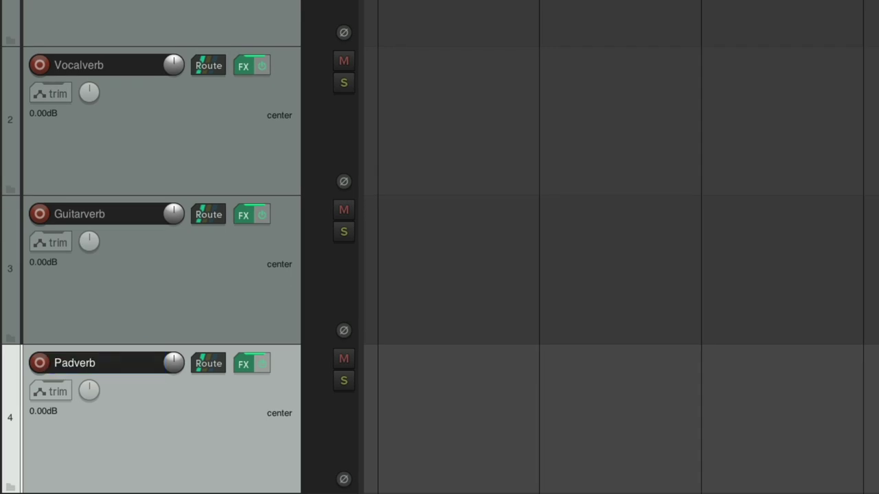
click(237, 363)
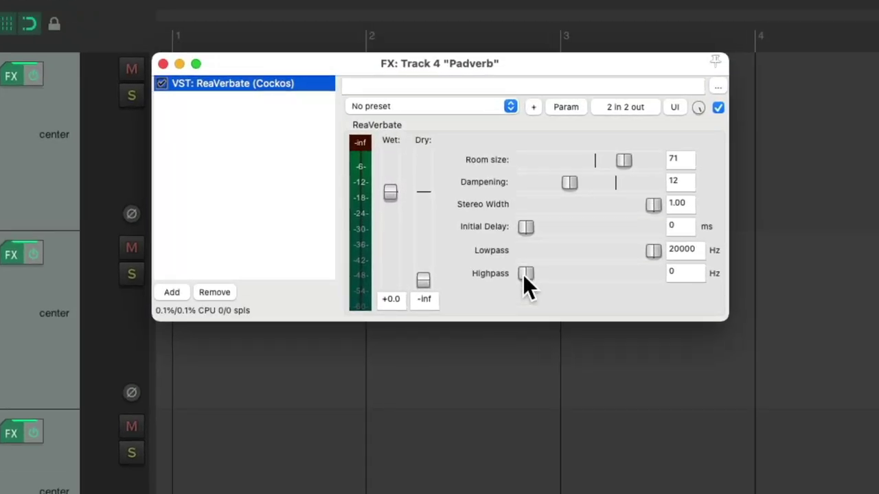
drag(616, 160, 622, 159)
drag(569, 182, 556, 183)
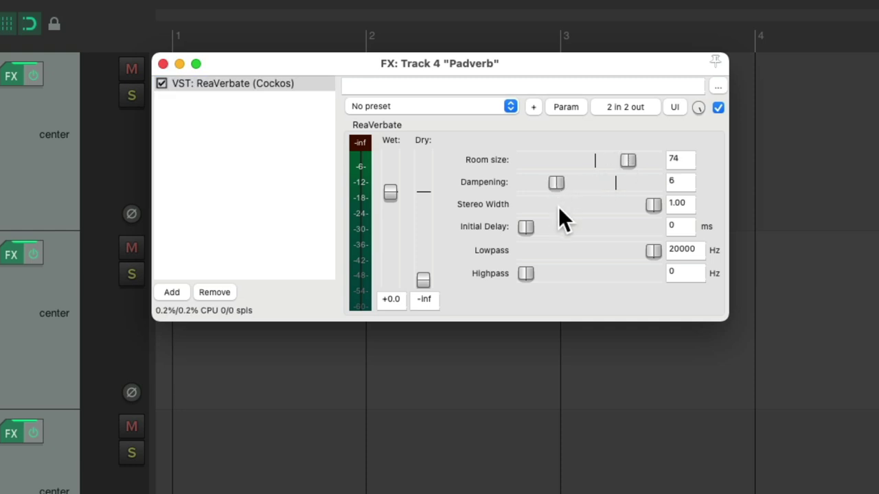
Step: Add a fifth track and load ReaDelay on it
click(163, 64)
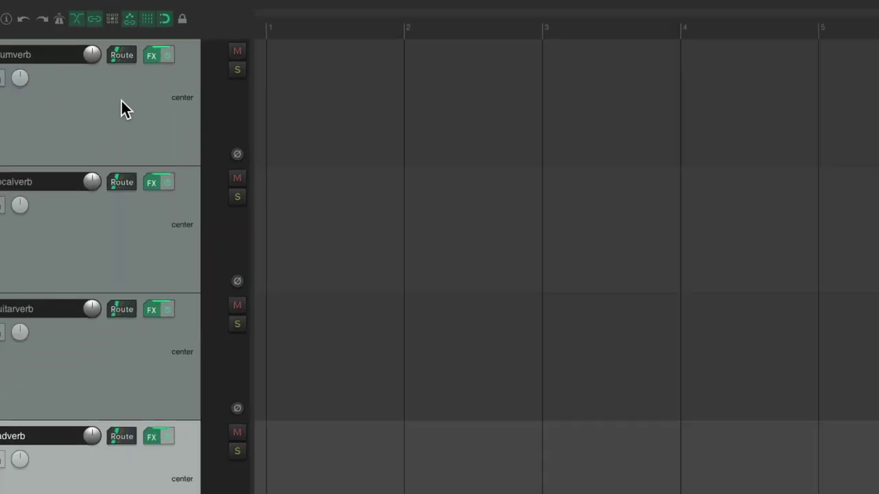
double_click(237, 360)
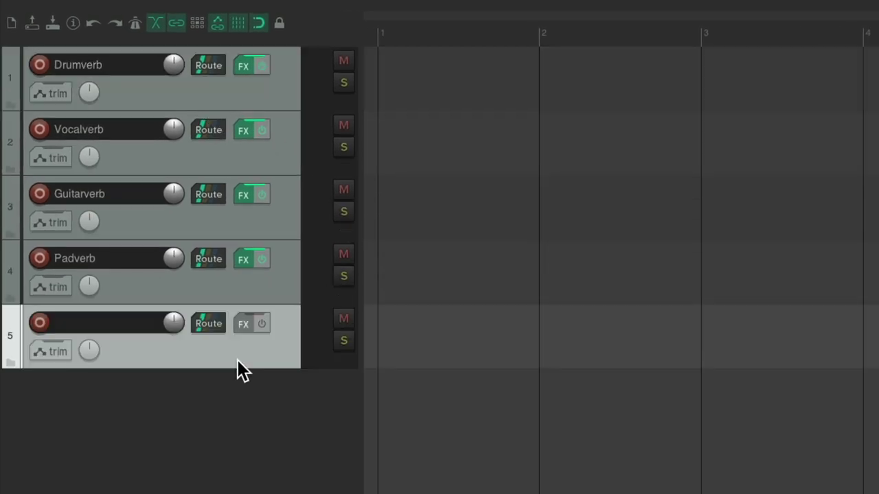
click(252, 324)
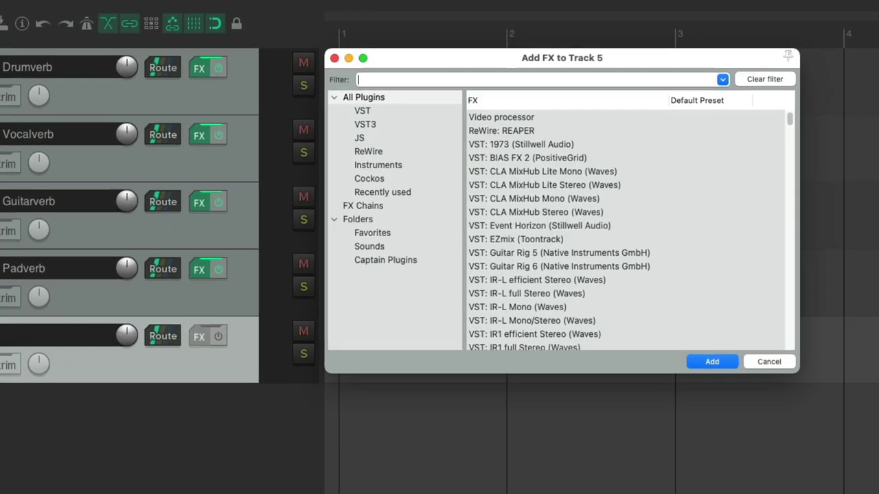
text(delay)
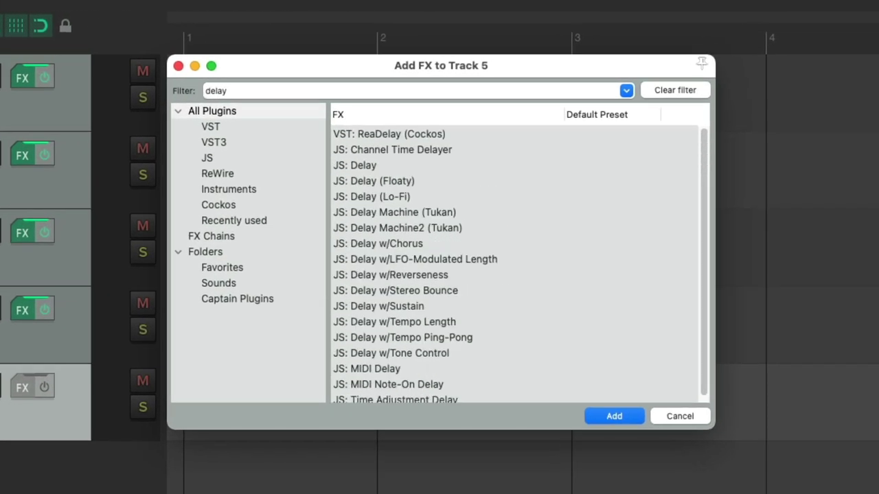
click(458, 136)
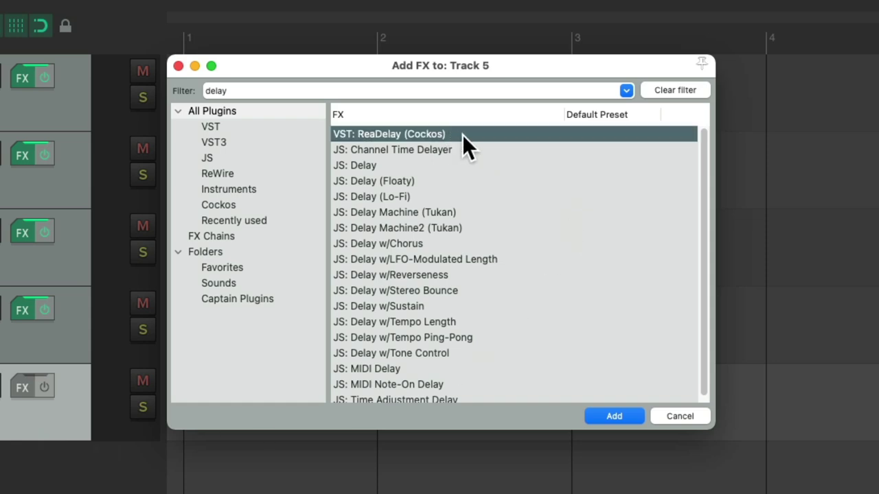
double_click(463, 134)
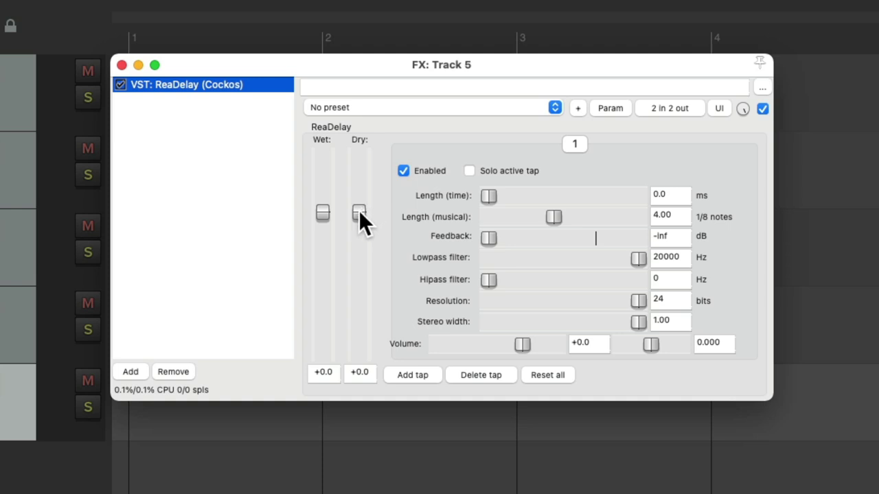
Step: Turn ReaDelay's dry fully down and set the first tap to 180 ms panned hard left
drag(358, 213, 358, 353)
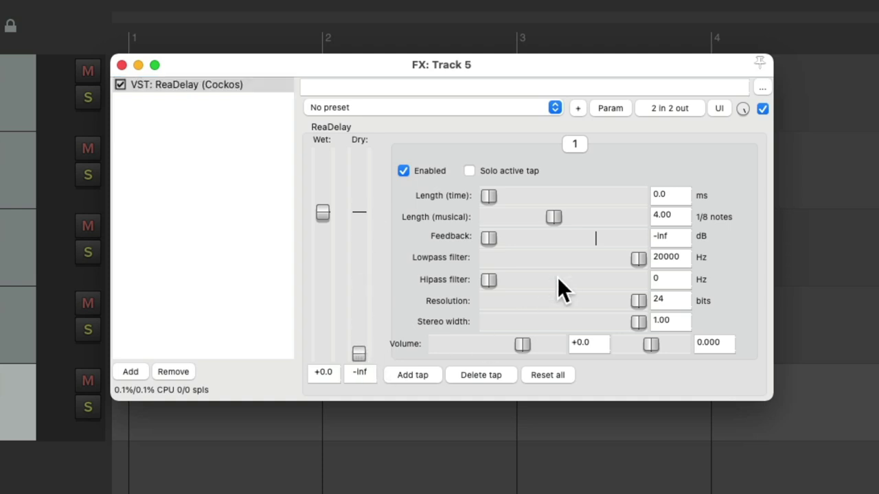
drag(645, 343, 562, 350)
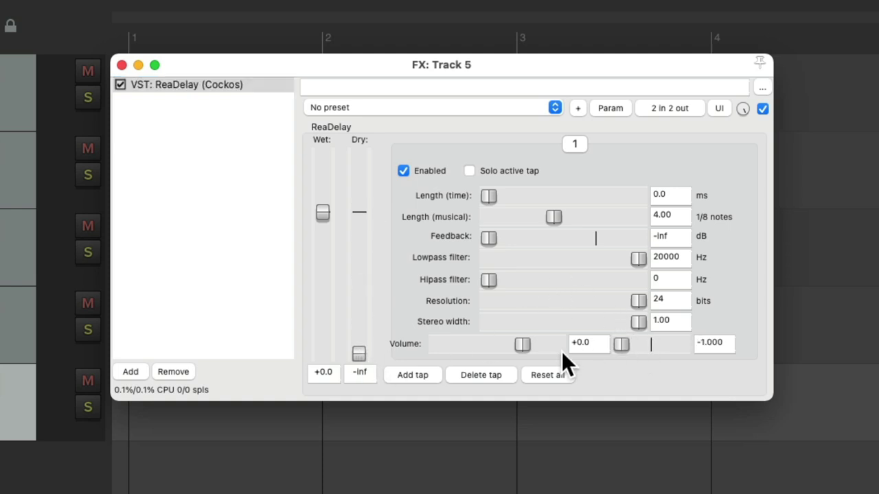
text(180)
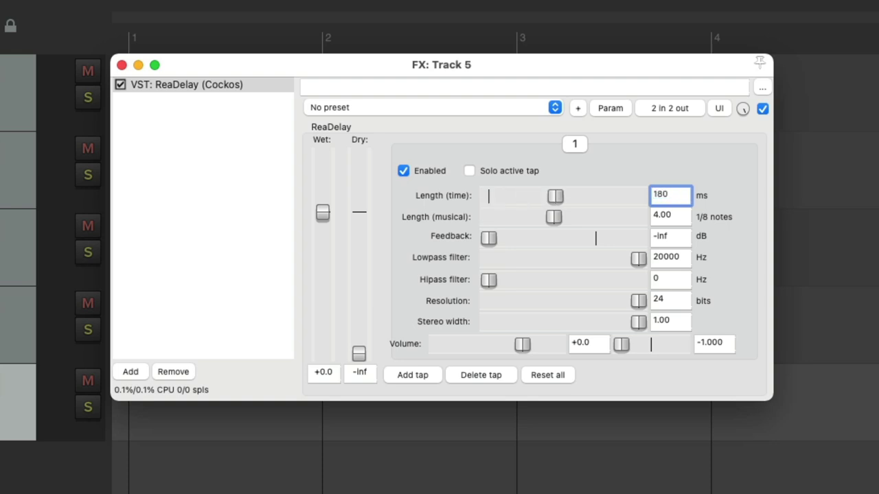
key(Return)
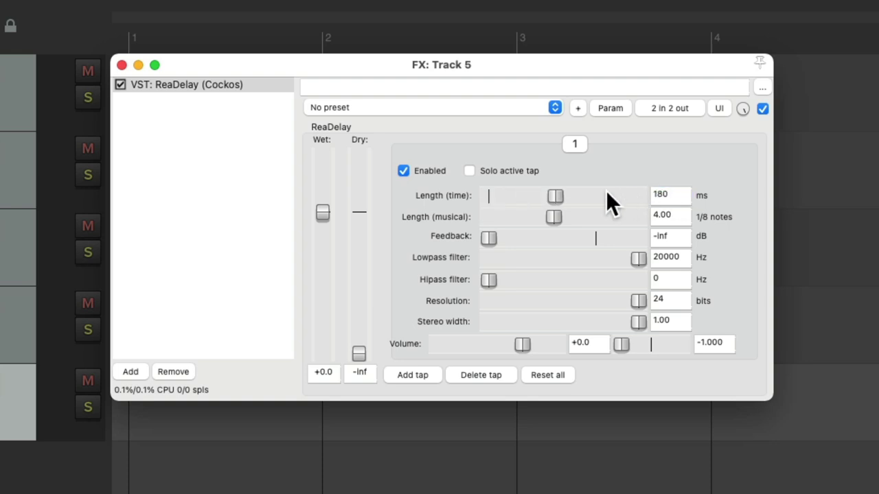
drag(554, 217, 449, 229)
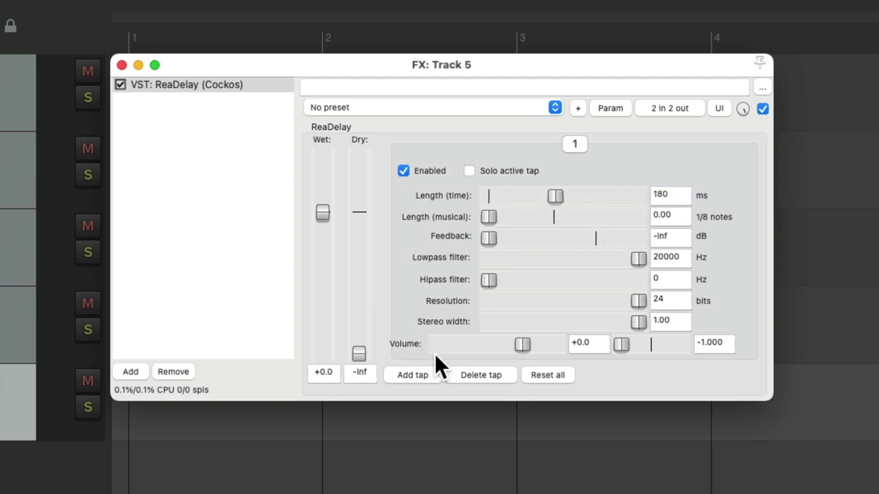
Step: Add a second delay tap at 210 ms panned fully right
click(414, 375)
drag(621, 346, 687, 347)
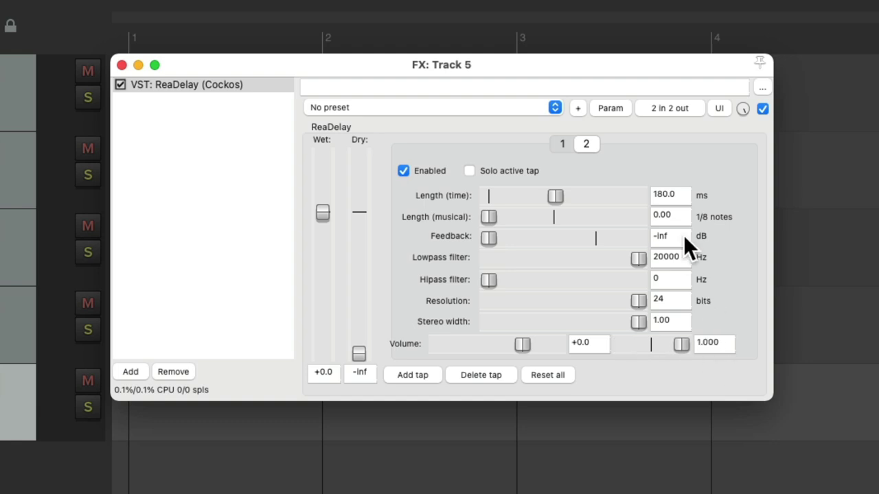
click(682, 191)
text(210)
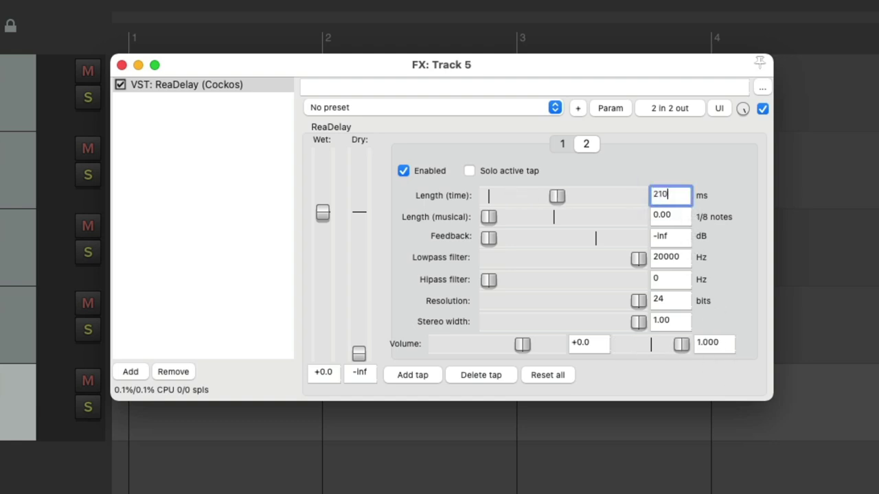
key(Return)
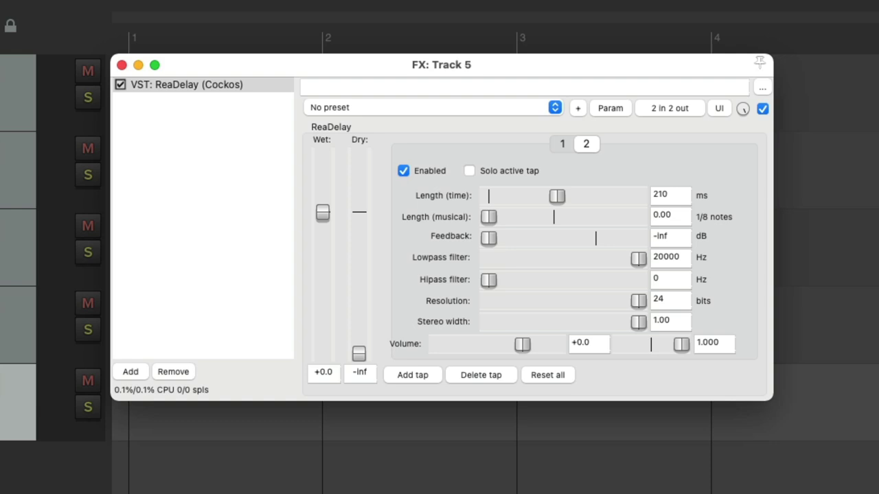
Step: Name track 5 Echo
click(121, 63)
double_click(149, 363)
text(Echo)
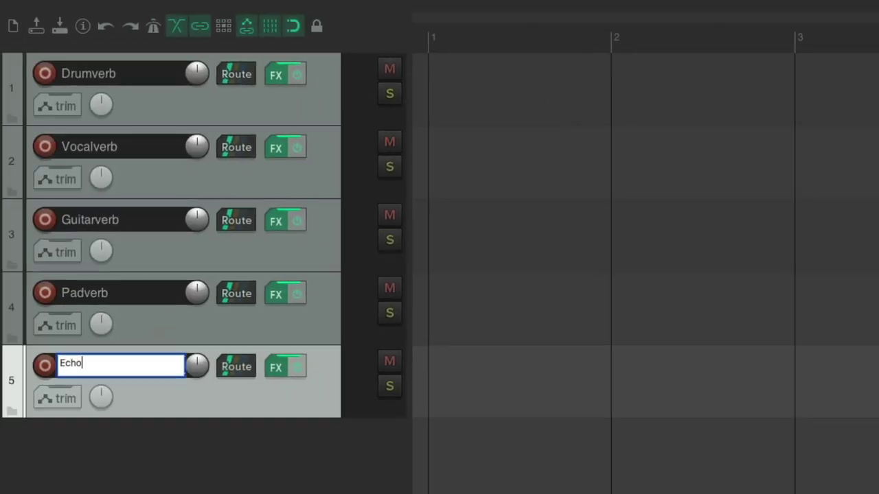
key(Return)
Step: Add a sixth track named 1/8 Delay
double_click(143, 410)
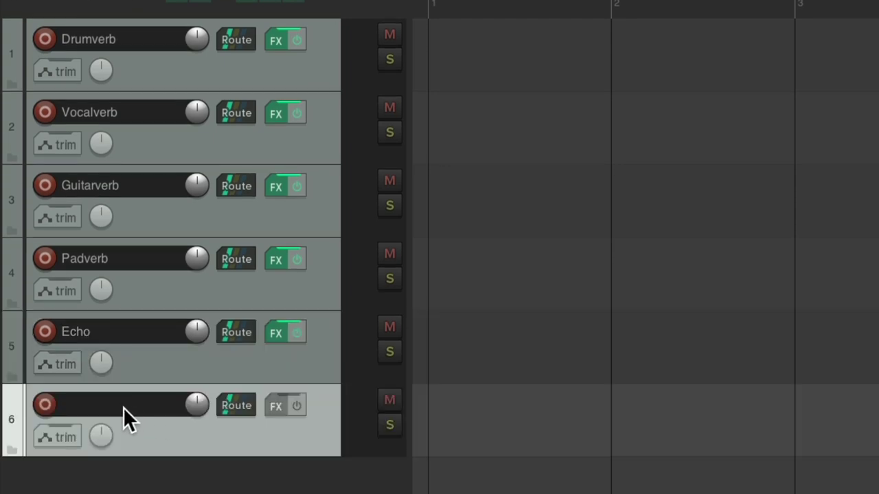
double_click(123, 407)
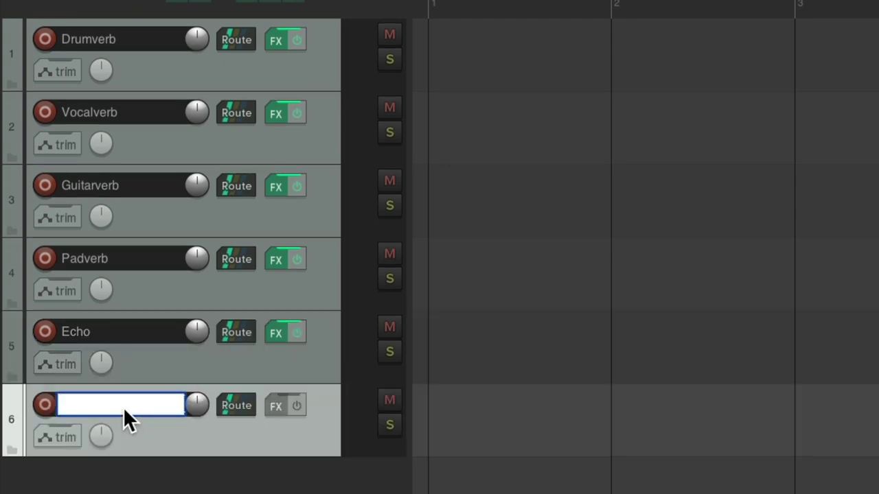
text(1/8 Delay)
key(Return)
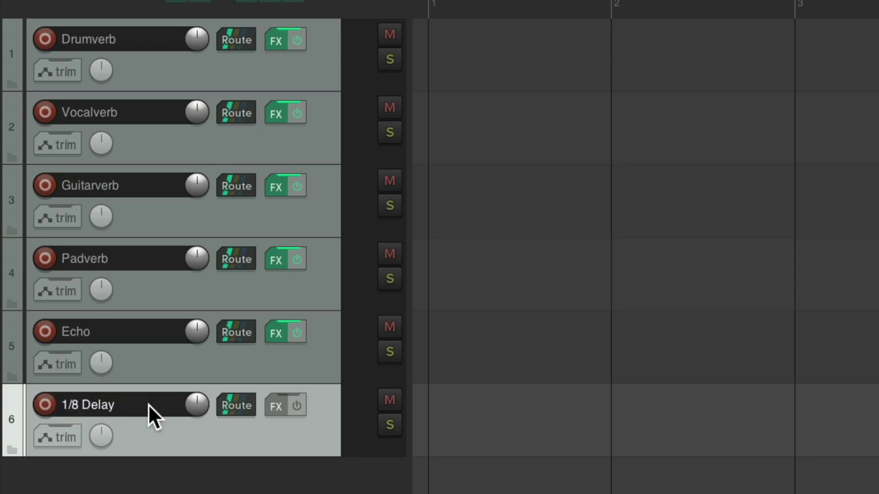
Step: Load ReaDelay with dry at -inf, length 1 eighth note, -10.7 dB feedback and 12514 Hz lowpass
click(273, 404)
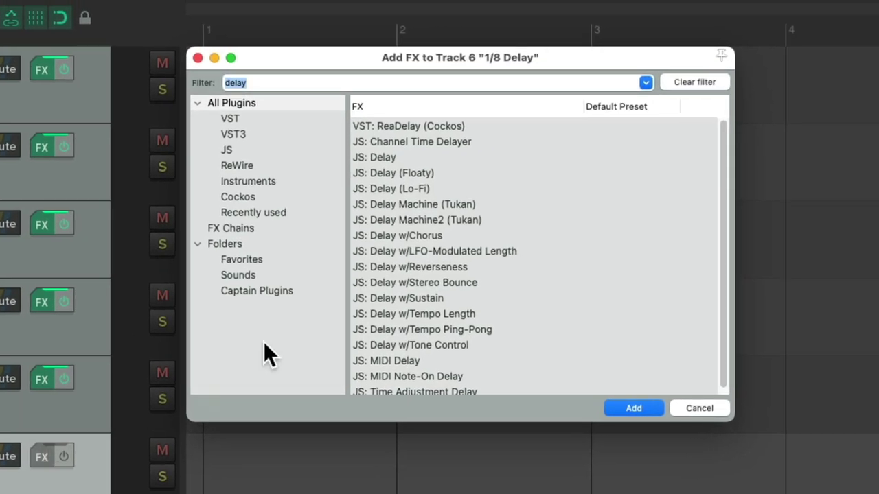
double_click(435, 126)
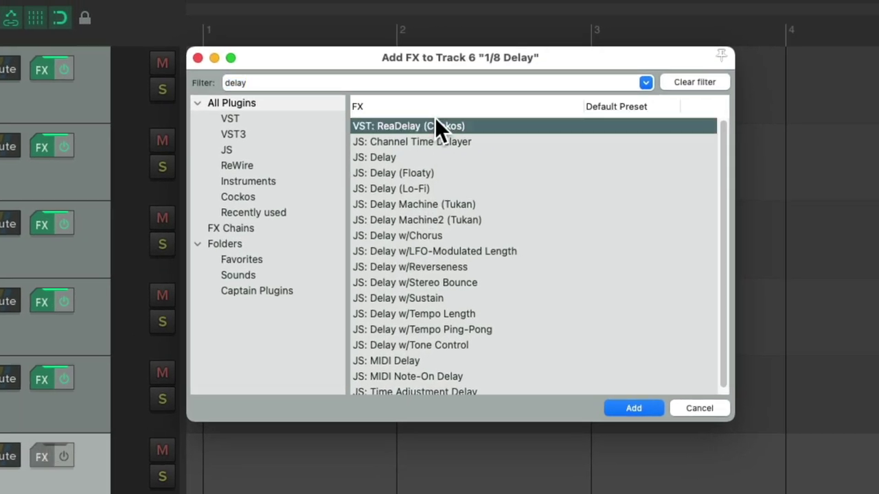
drag(363, 222, 376, 386)
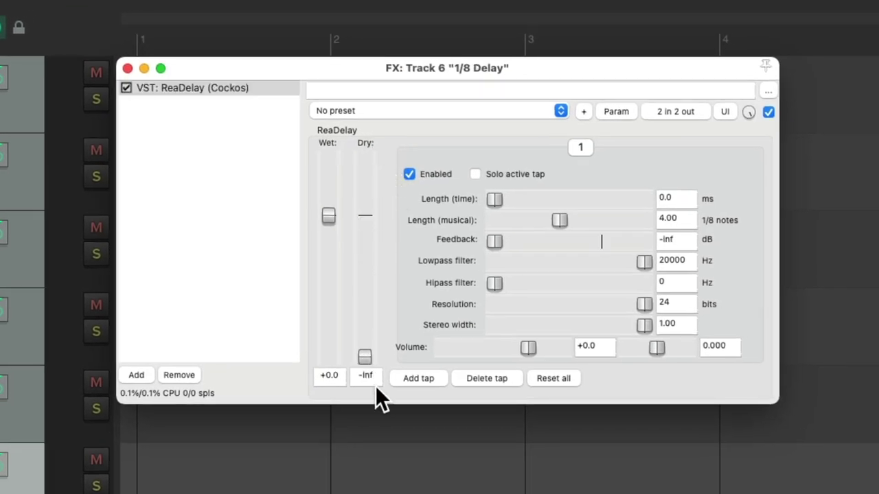
double_click(684, 220)
text(1)
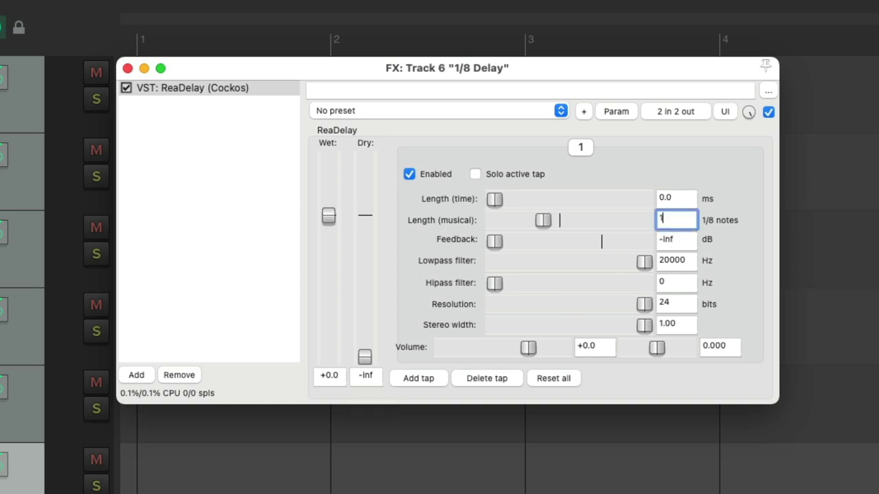
key(Return)
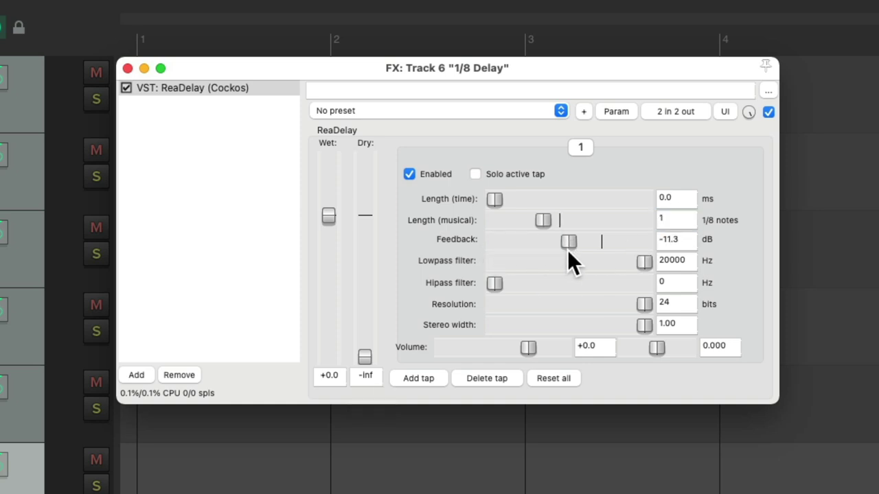
drag(567, 251, 569, 251)
drag(637, 273, 616, 271)
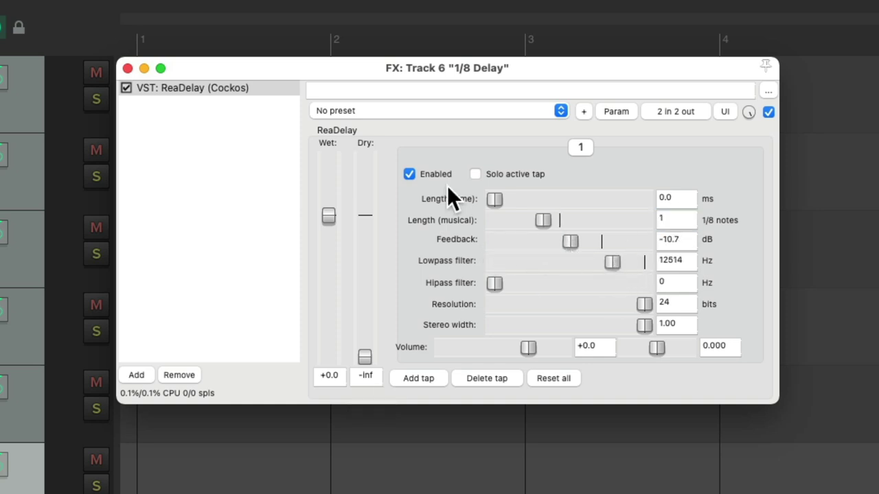
click(128, 68)
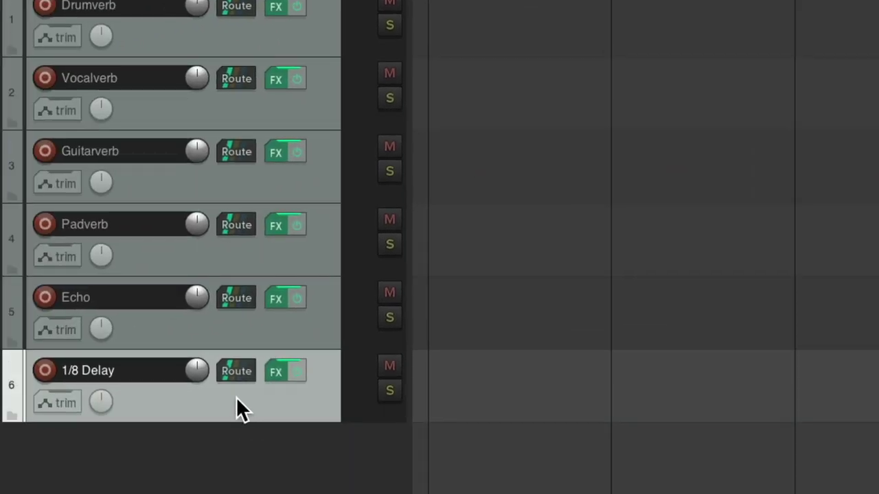
Step: Duplicate the 1/8 Delay track and rename the copy 1/4 Delay
right_click(236, 397)
click(243, 381)
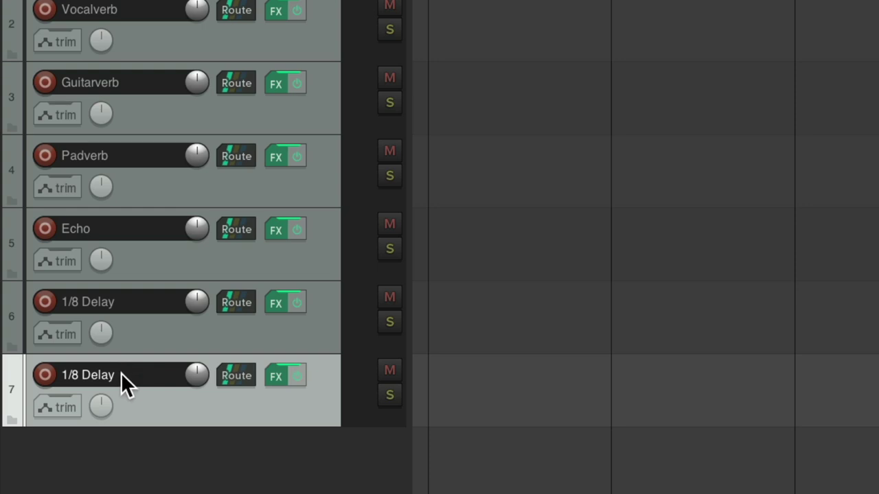
double_click(120, 375)
key(BackSpace)
text(4)
key(Return)
Step: Duplicate the 1/4 Delay track and rename the copy 1/2 Delay
right_click(226, 406)
click(242, 314)
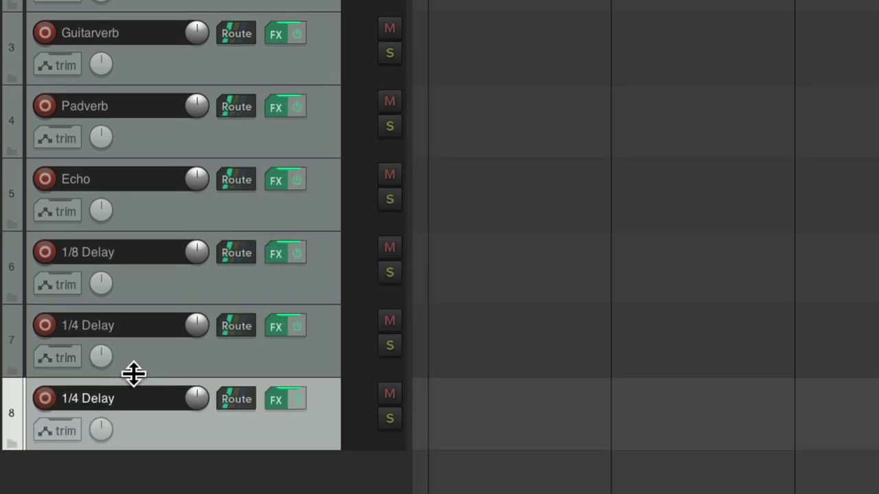
double_click(104, 388)
click(72, 390)
key(BackSpace)
text(2)
key(Return)
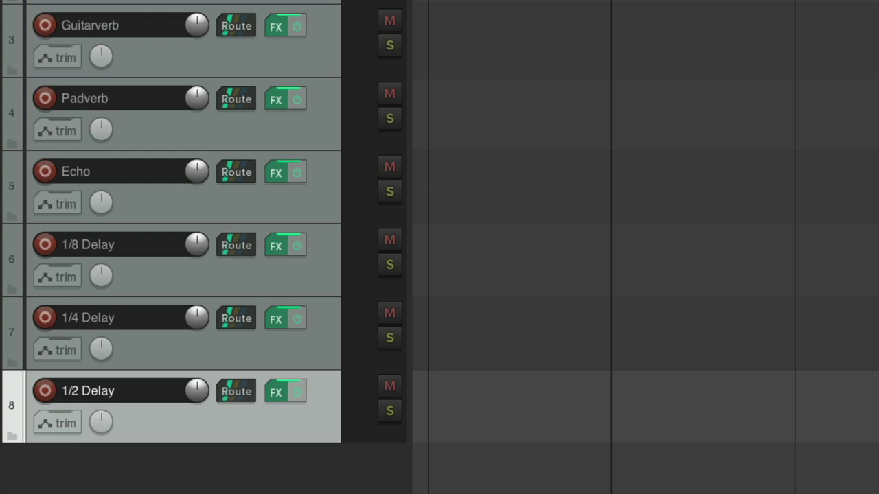
Step: Set the ReaDelay length to 2 eighth notes on 1/4 Delay and 4 on 1/2 Delay
click(268, 321)
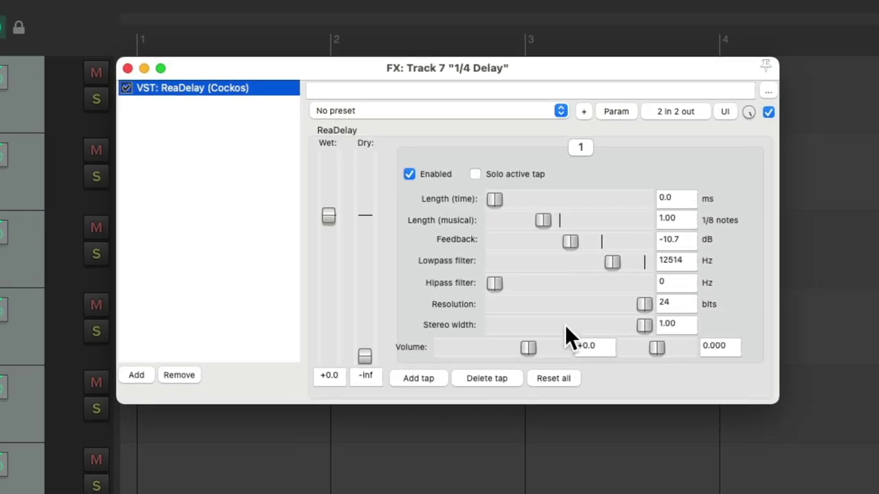
double_click(685, 217)
text(2)
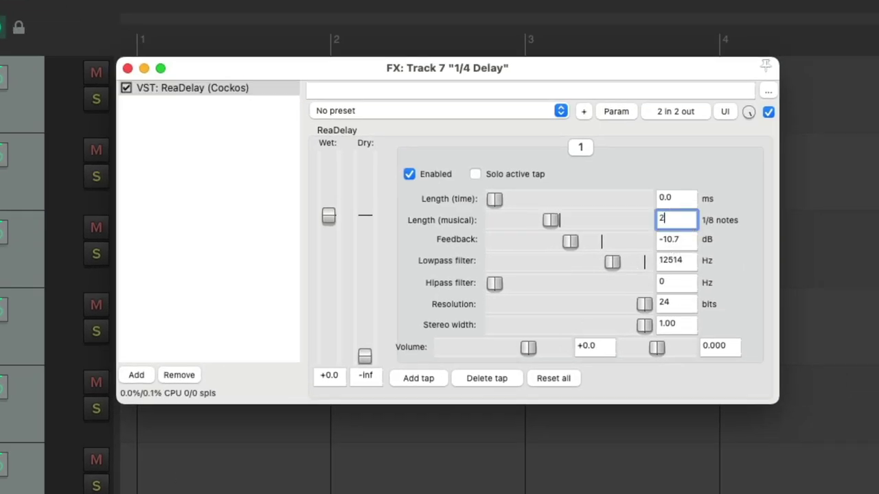
key(Return)
key(Escape)
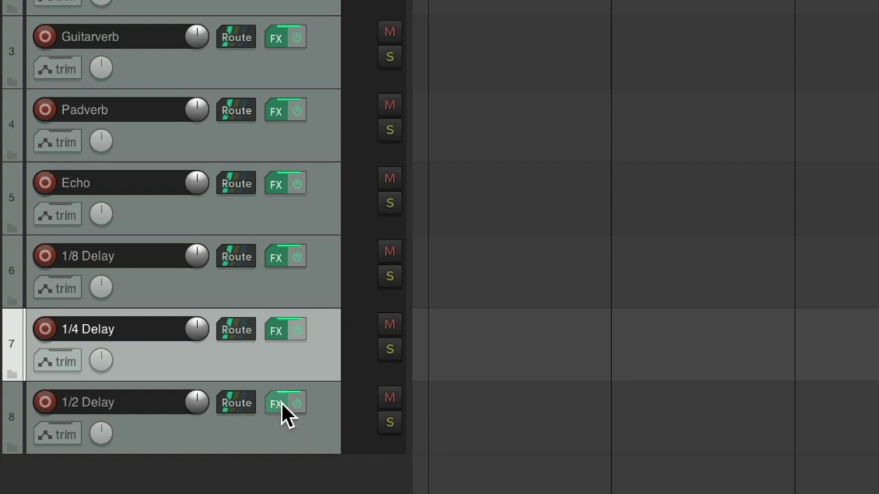
click(281, 402)
double_click(680, 219)
text(4)
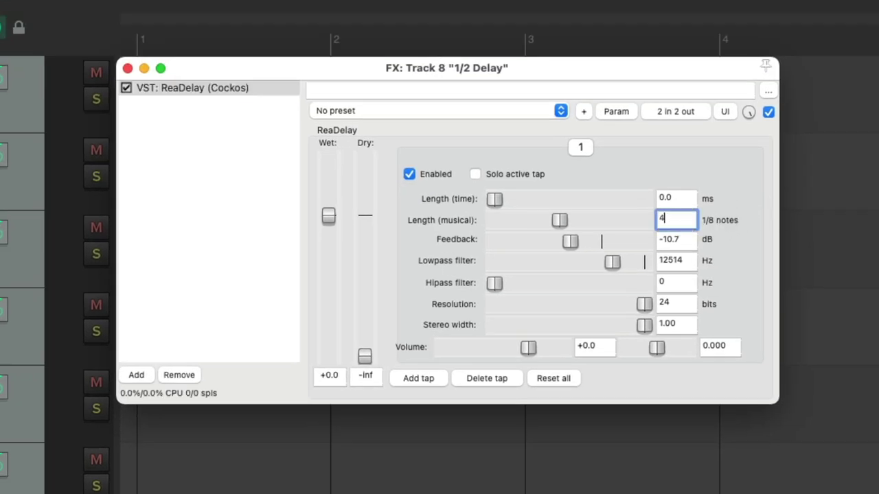
key(Return)
key(Escape)
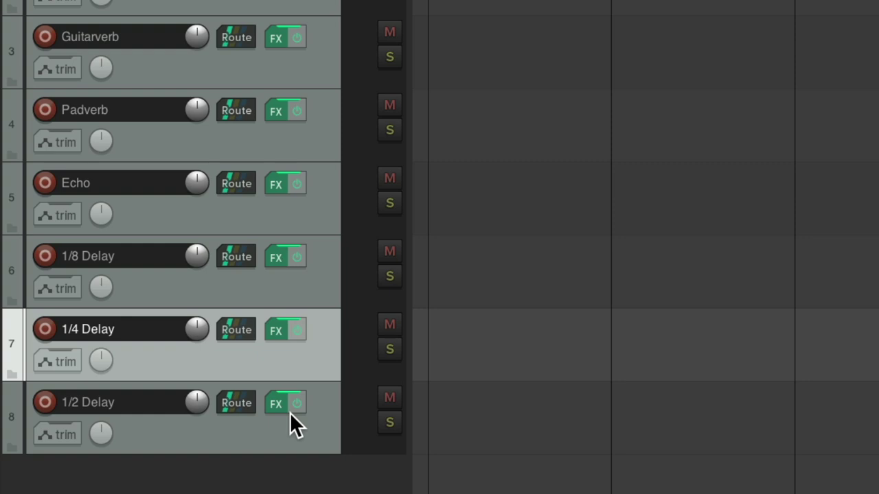
Step: Add a ninth track with JS: Chorus (Stereo), dry mix at -100 dB
scroll(291, 385, down, 3)
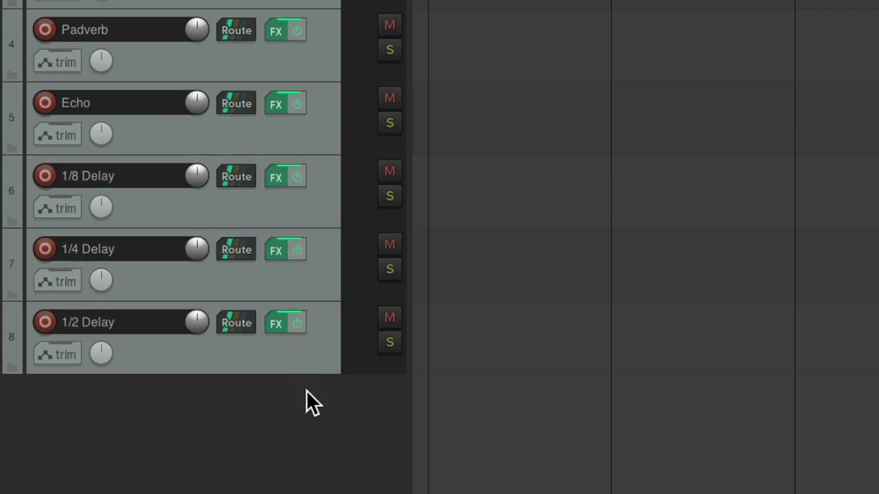
double_click(306, 391)
click(277, 393)
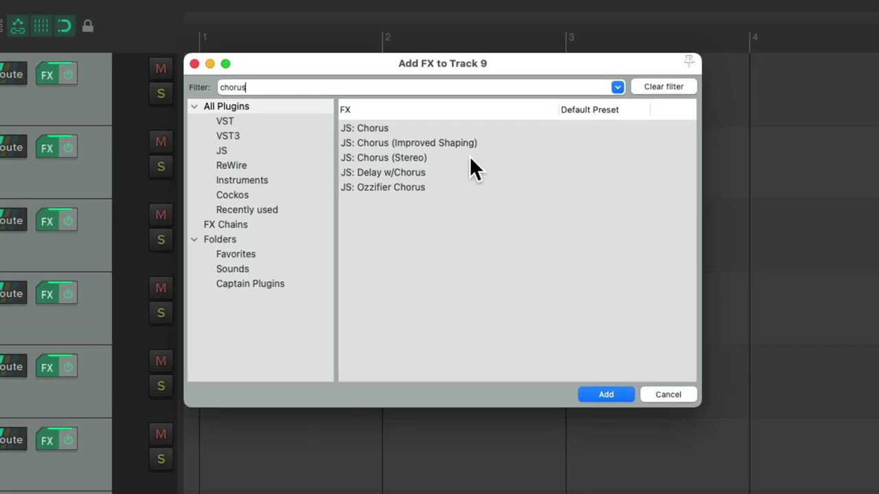
click(454, 158)
double_click(455, 158)
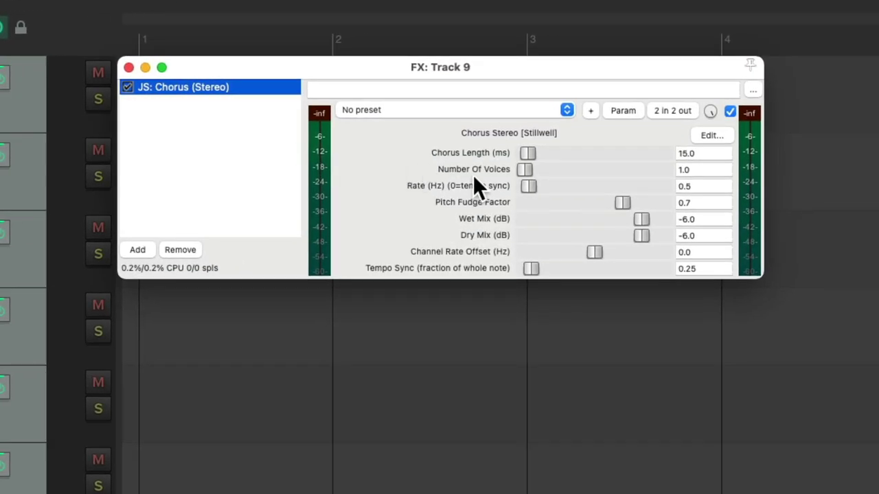
drag(636, 232, 483, 249)
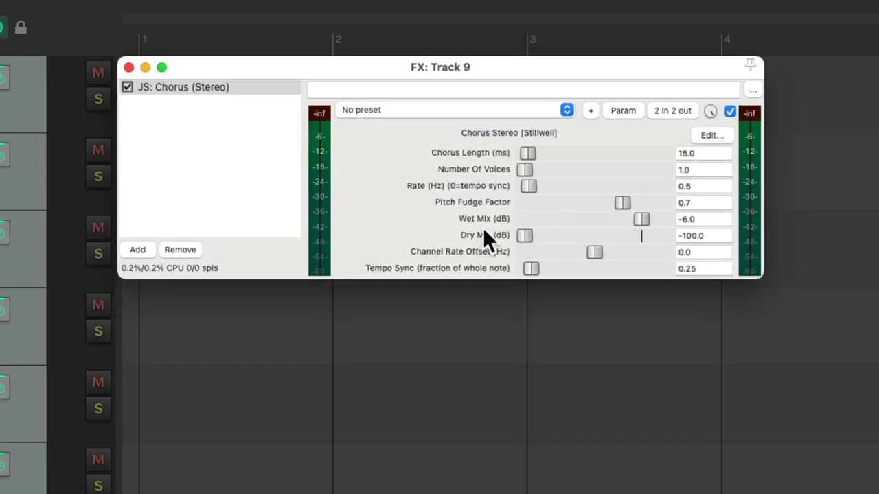
click(128, 67)
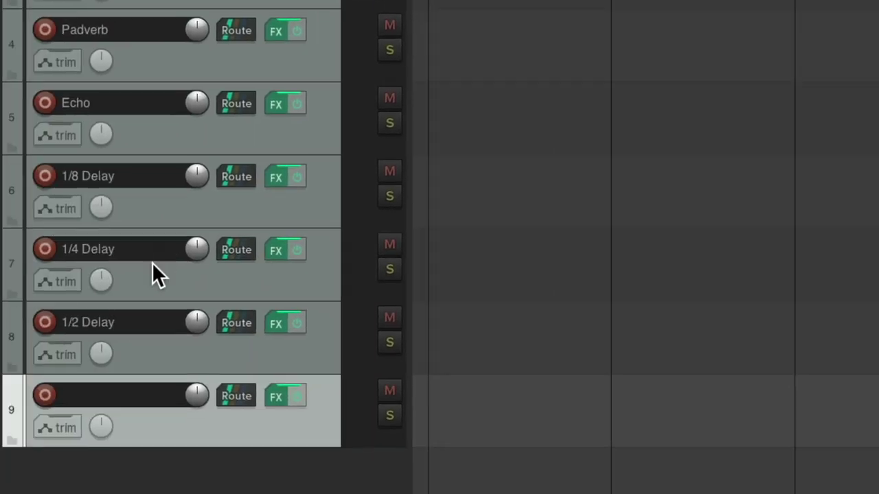
Step: Name track 9 Chorus
double_click(135, 394)
text(Chorus)
key(Return)
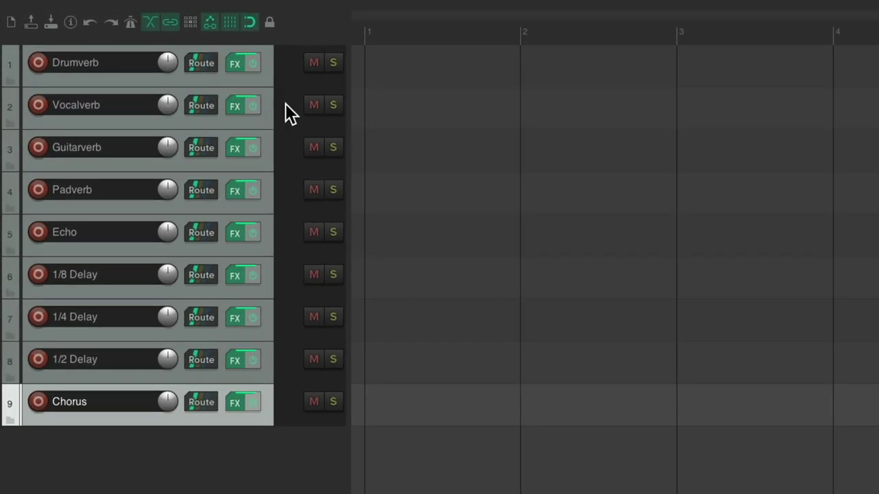
Step: Insert an empty track below Chorus and drag it to the top as track 1
double_click(248, 463)
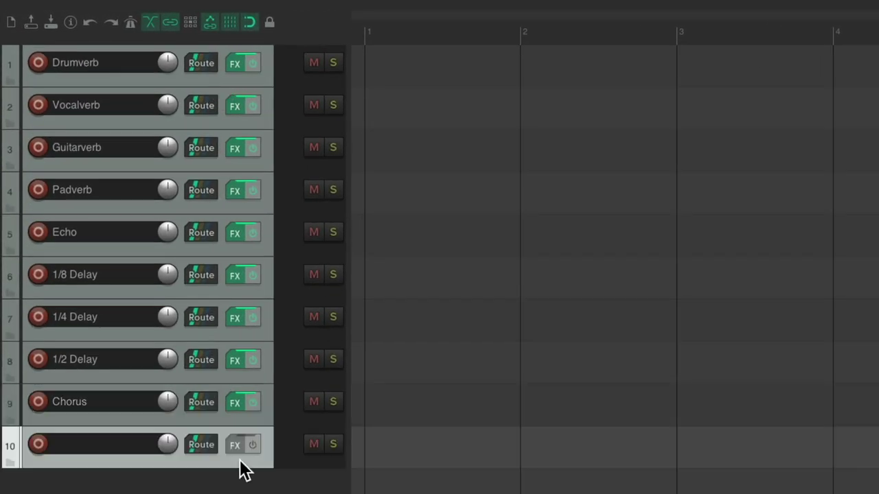
drag(239, 465, 249, 103)
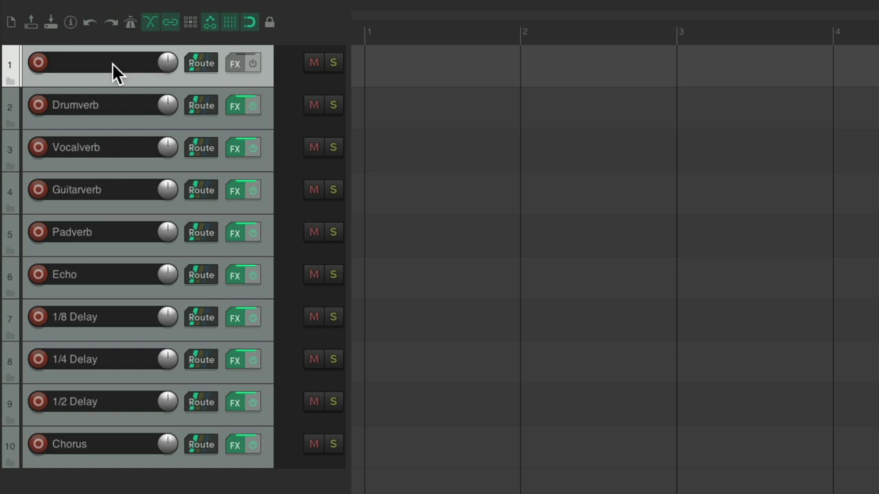
Step: Add ReaGate to track 1
click(235, 62)
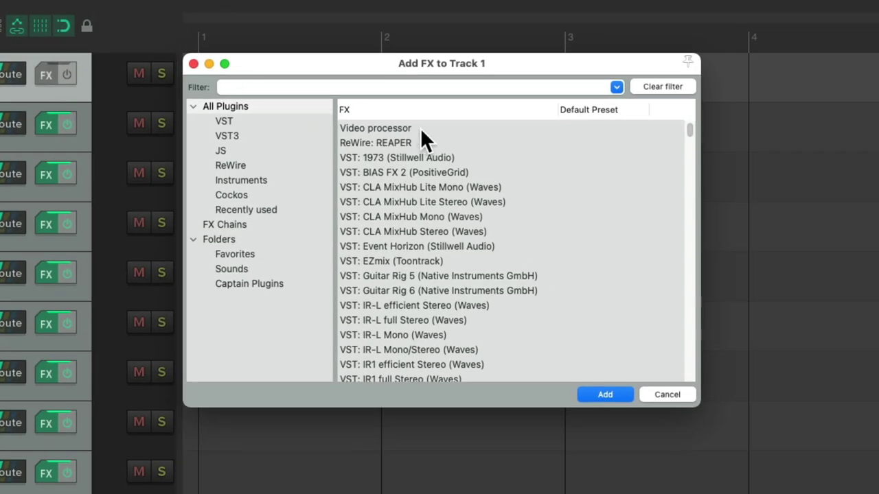
text(gate)
click(458, 127)
double_click(457, 128)
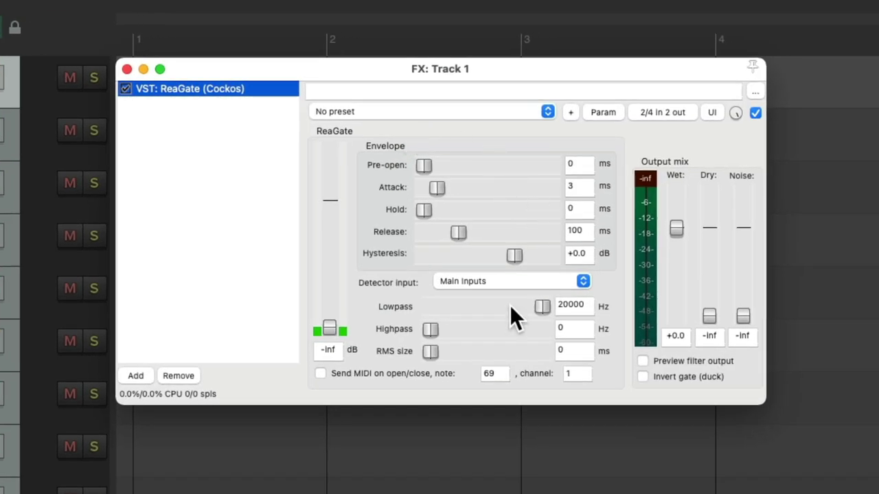
Step: Add ReaComp after the gate with 1.9 ms attack, 53 ms release and auto make-up on
click(235, 145)
double_click(235, 144)
text(comp)
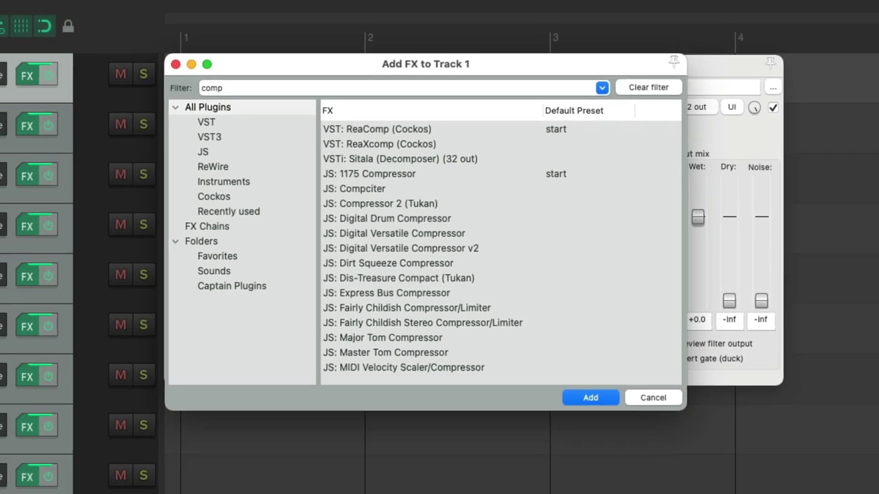
click(378, 126)
double_click(377, 126)
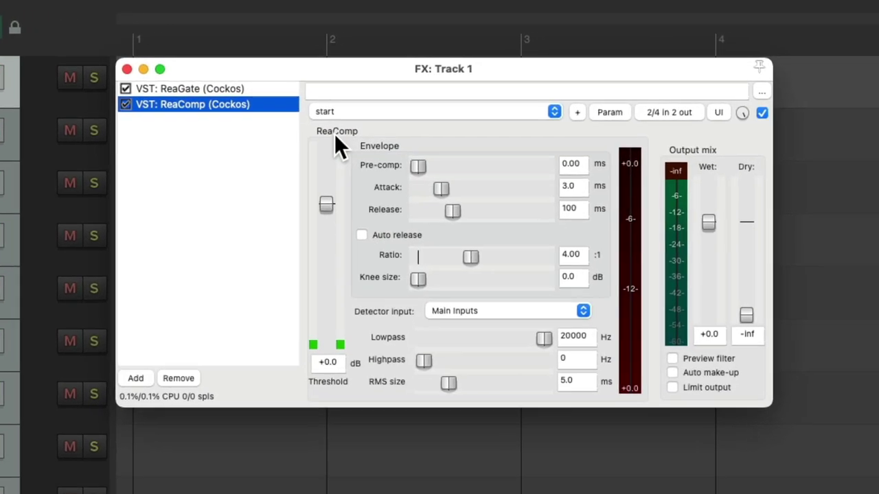
drag(438, 192, 445, 213)
click(671, 372)
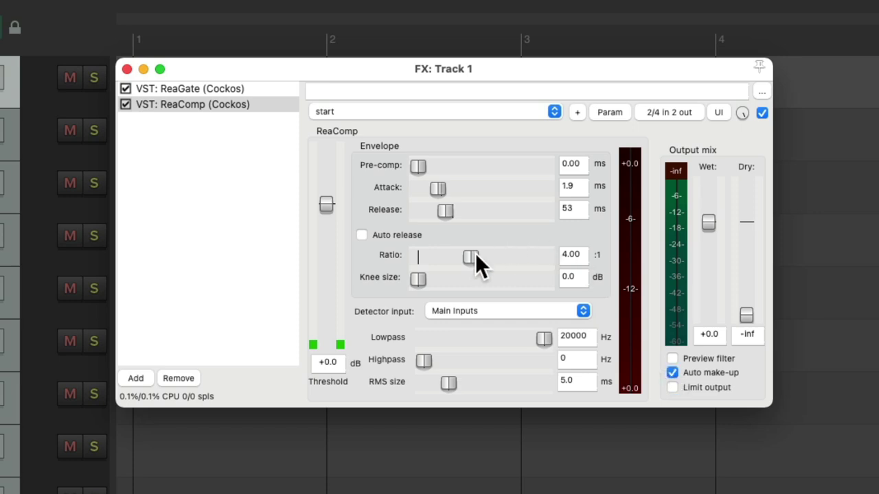
Step: Add ReaEQ at the end of the chain
double_click(202, 153)
text(eq)
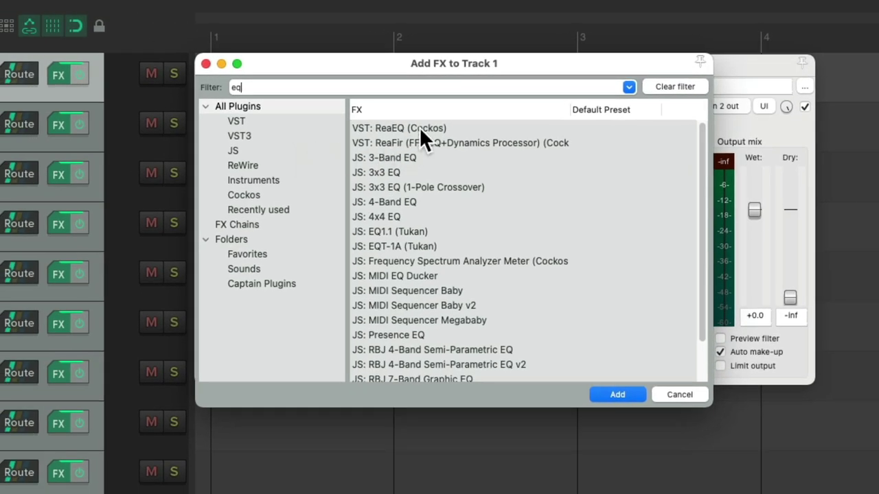
double_click(419, 128)
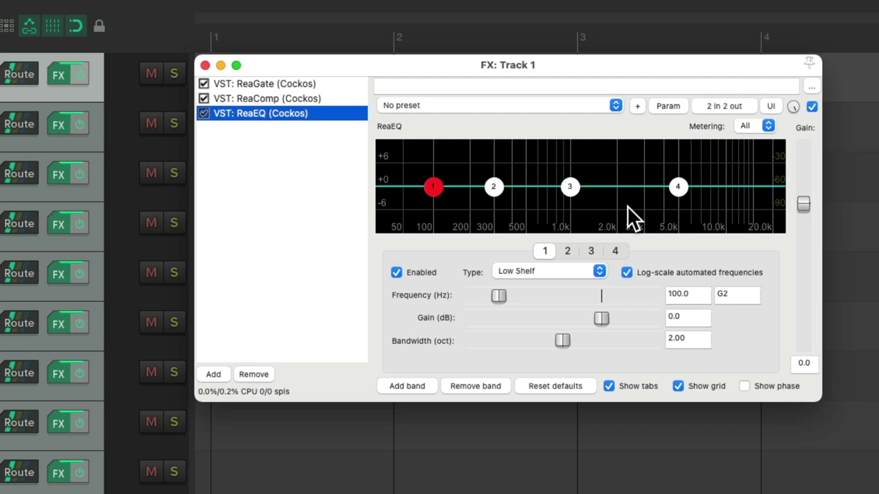
Step: Bypass ReaEQ, ReaComp and ReaGate on track 1
click(326, 184)
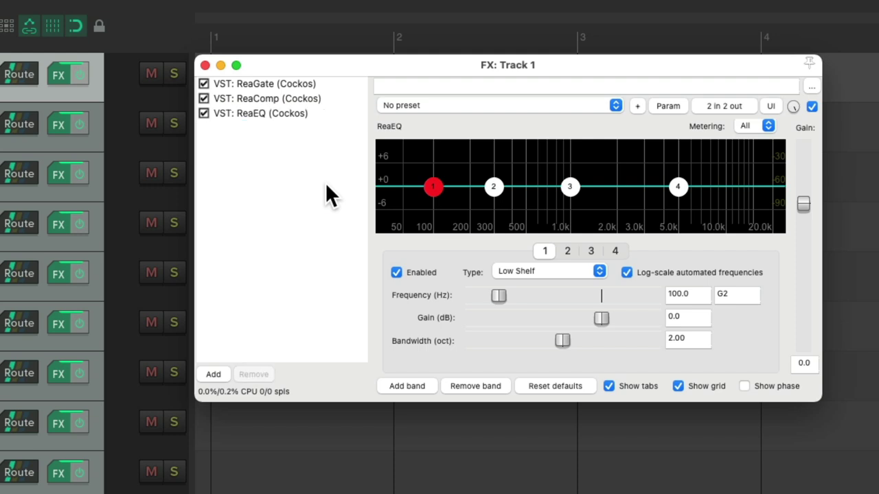
click(203, 99)
click(204, 83)
Step: Save the whole chain as the default FX chain for new tracks
right_click(294, 141)
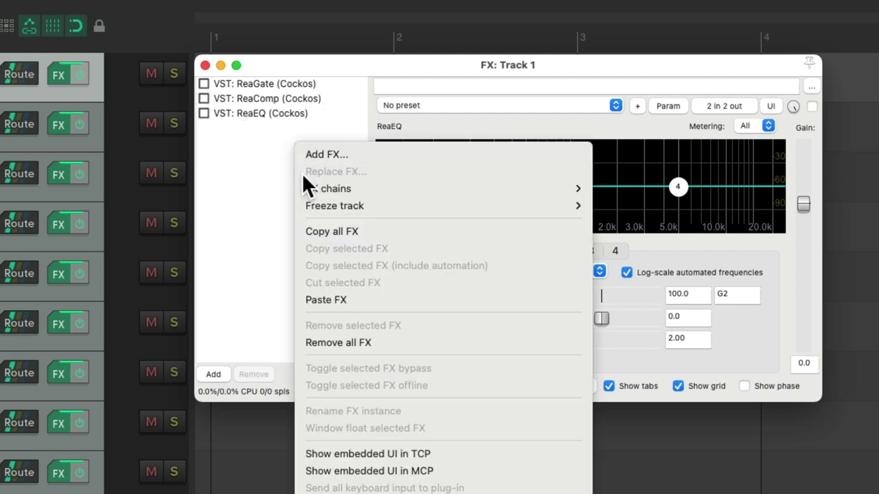
mouse_move(303, 182)
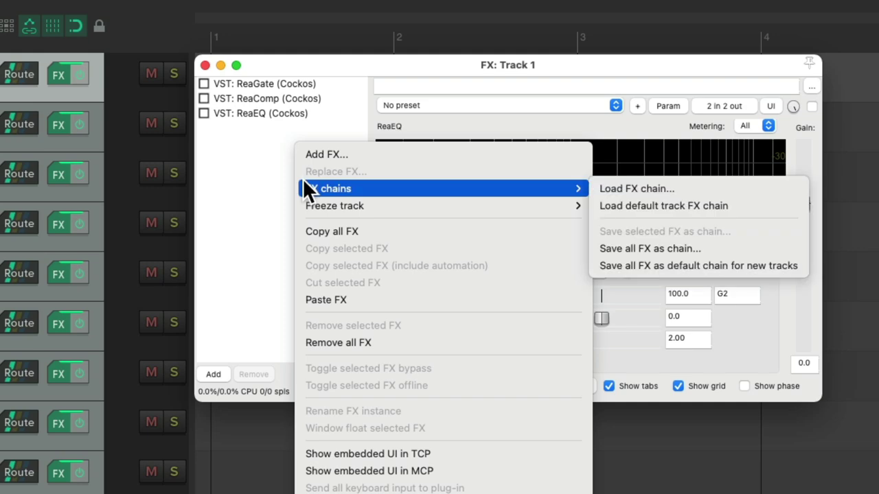
click(720, 270)
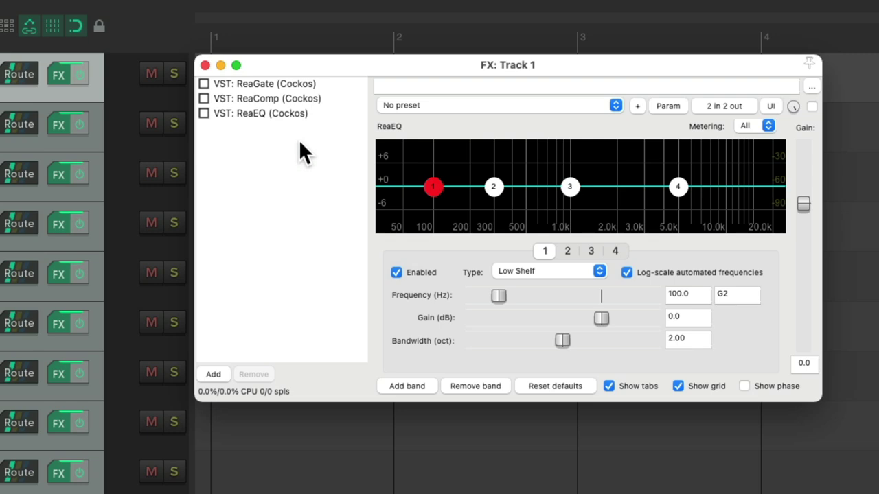
click(205, 65)
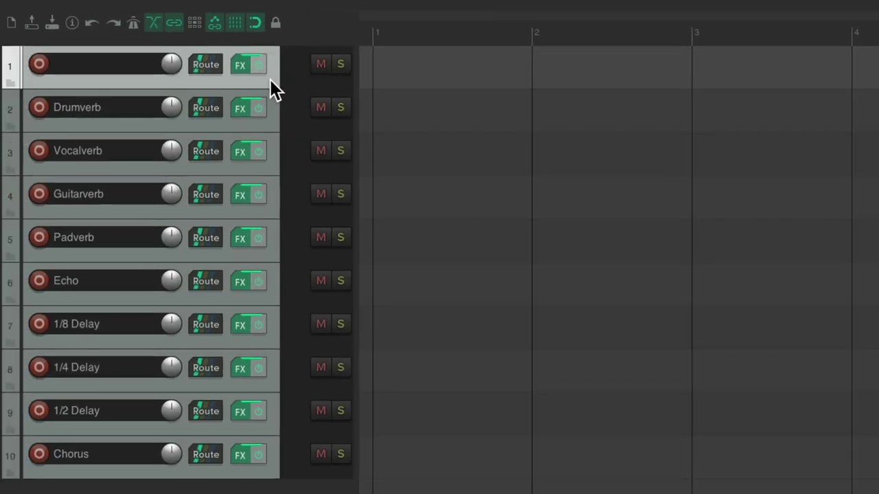
Step: Insert a new track 2 and confirm it received the default ReaGate, ReaComp and ReaEQ chain
key(super+t)
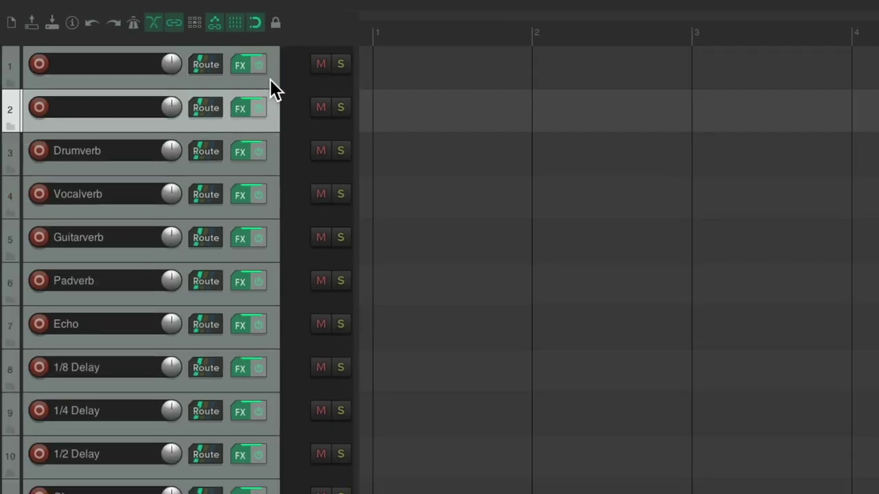
click(241, 108)
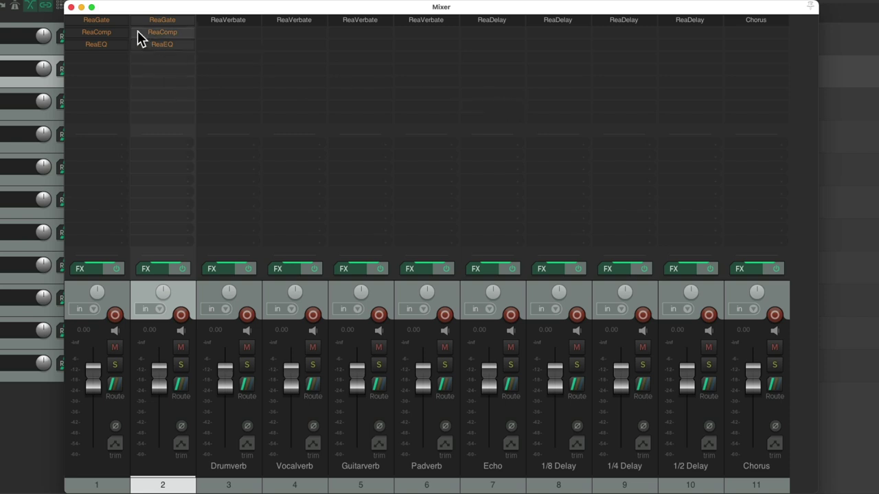
click(71, 8)
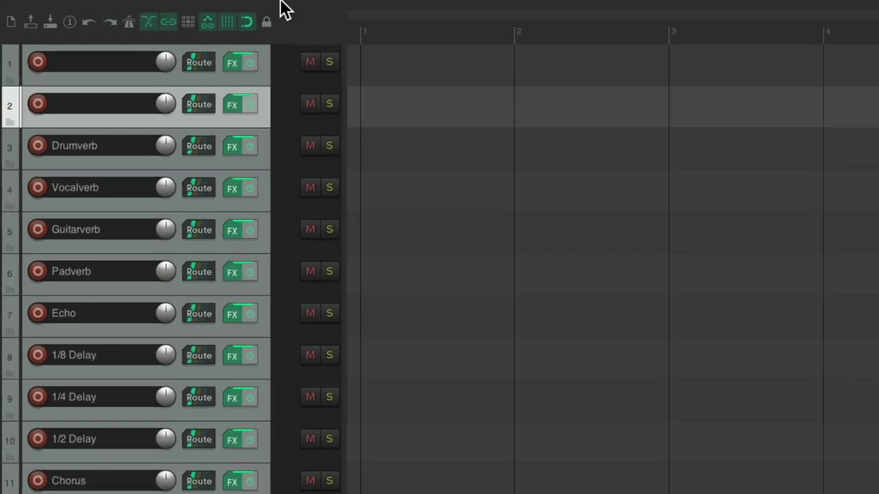
click(307, 9)
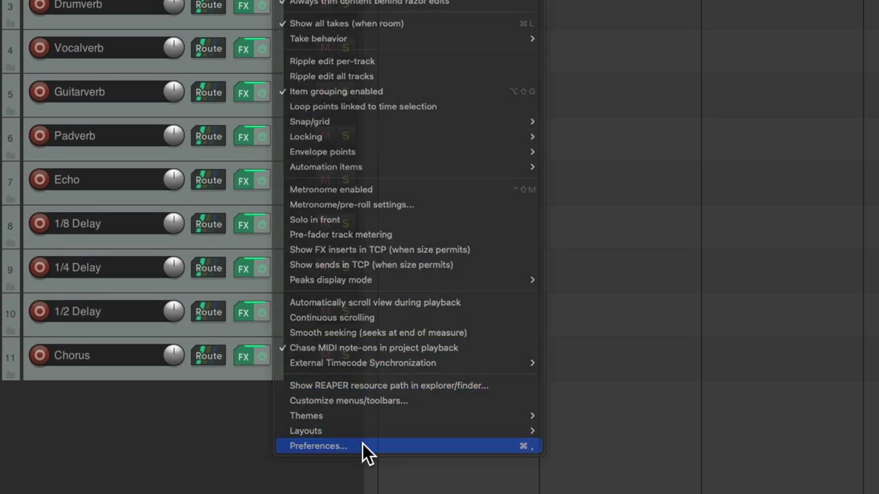
Step: In Preferences > Project > Track/Send Defaults, set the send default gain to -inf dB
click(363, 443)
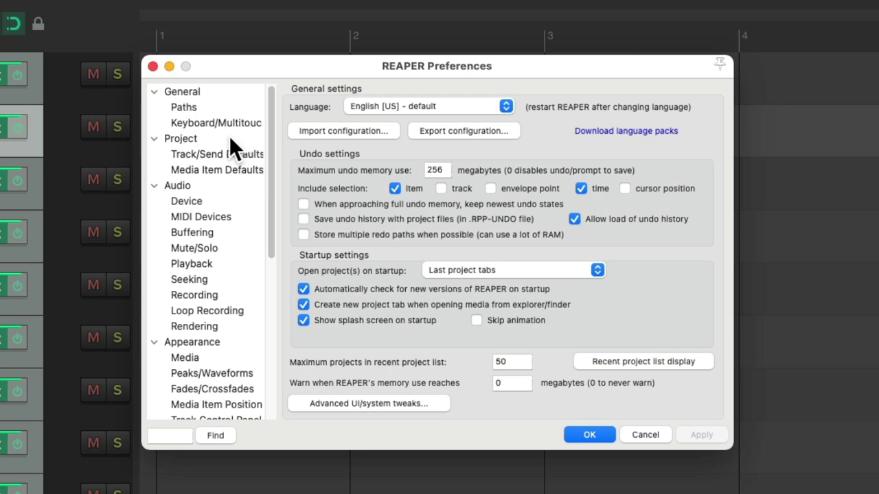
click(235, 157)
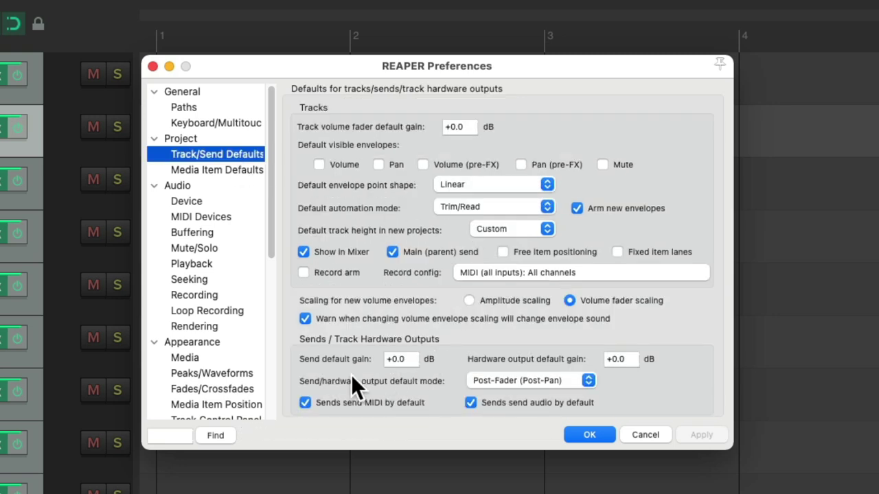
click(409, 360)
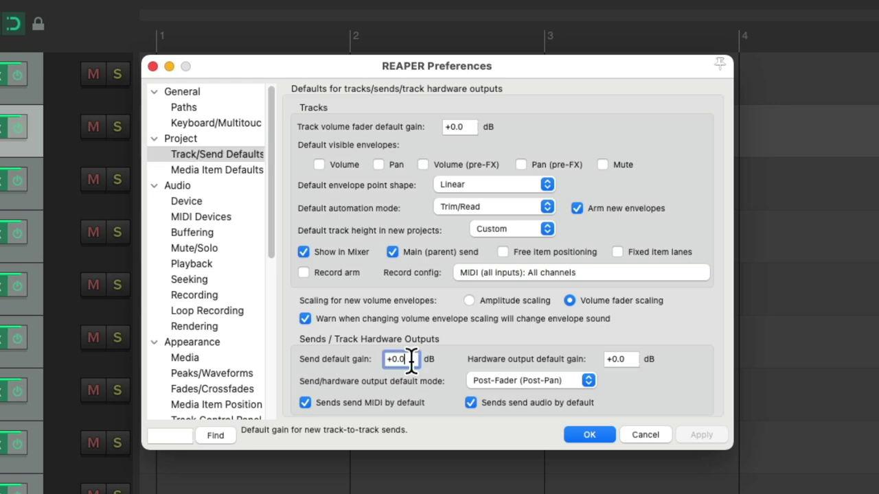
key(super+a)
key(BackSpace)
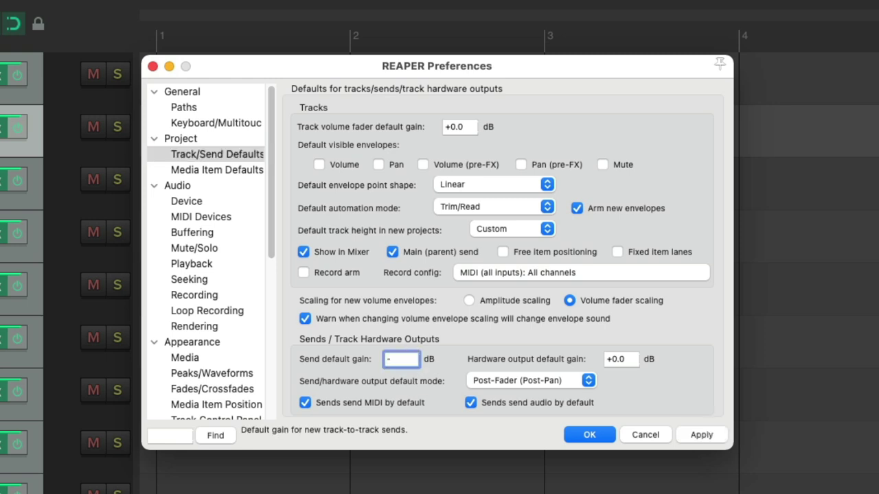
text(-inf)
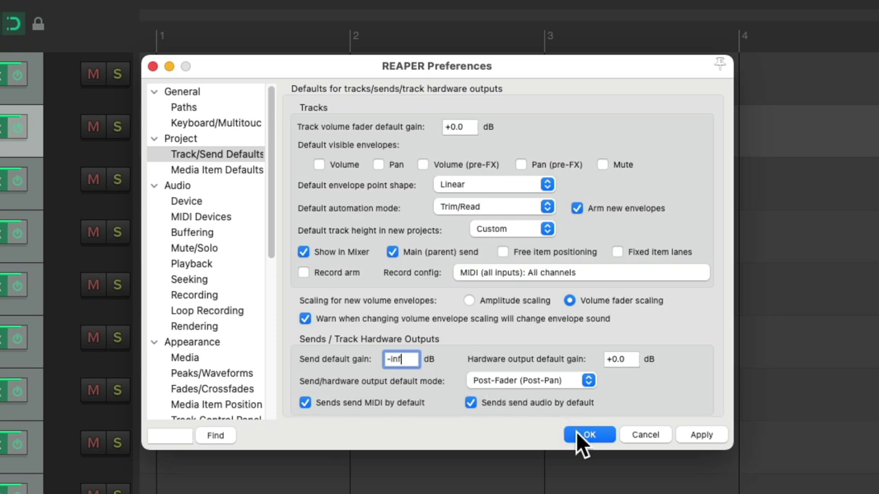
click(577, 433)
Step: Send tracks 1 and 2 to returns 3–11 in the Routing Matrix, pulling track 1's sends to -inf dB
click(143, 9)
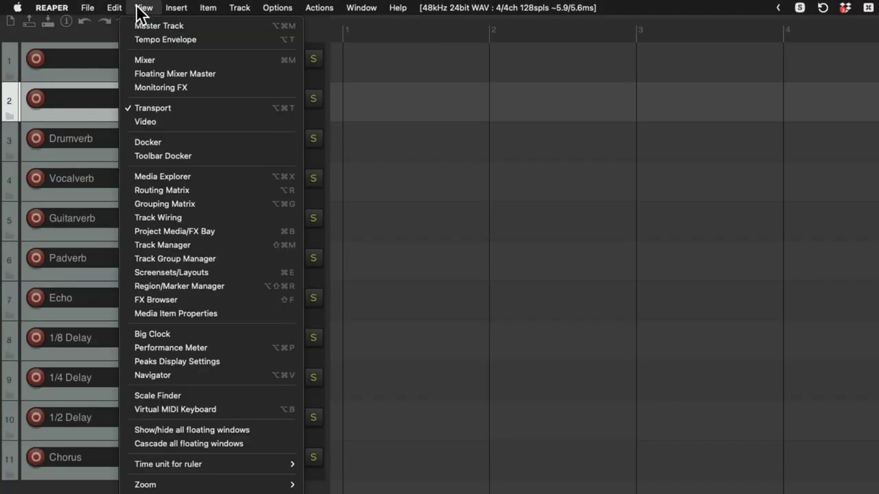
click(124, 188)
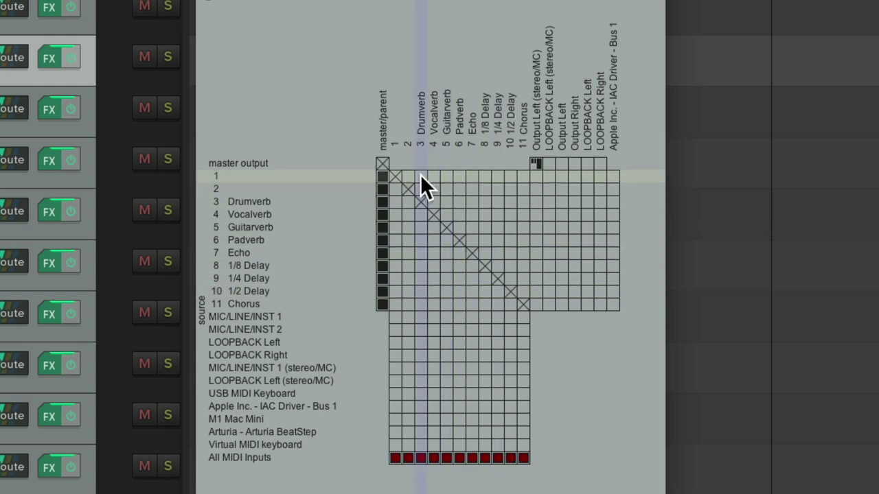
drag(421, 175, 524, 176)
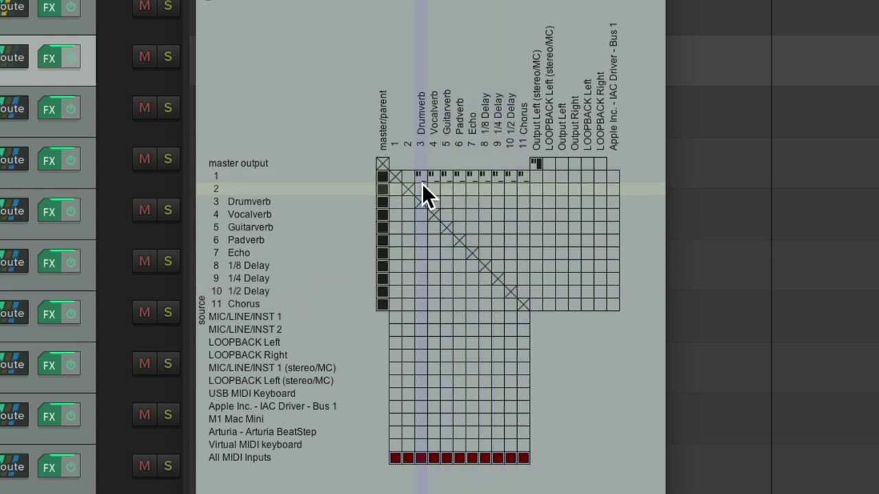
drag(422, 188, 524, 188)
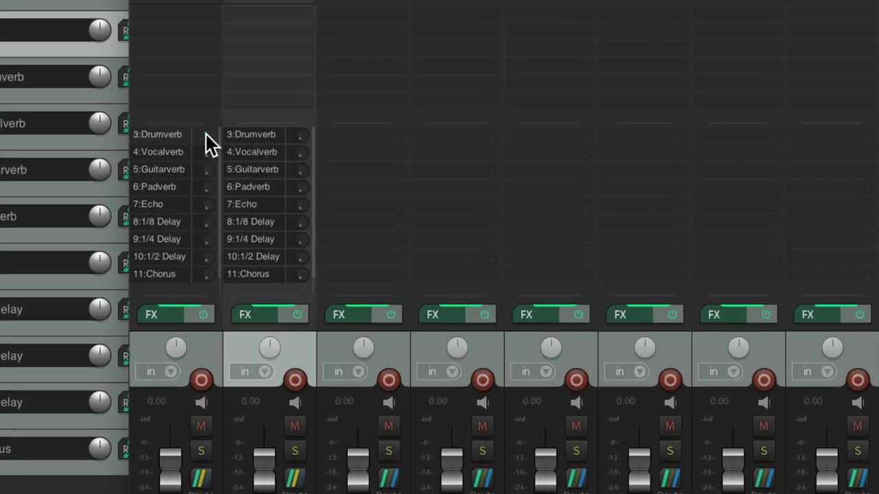
drag(119, 142, 110, 141)
drag(204, 134, 165, 151)
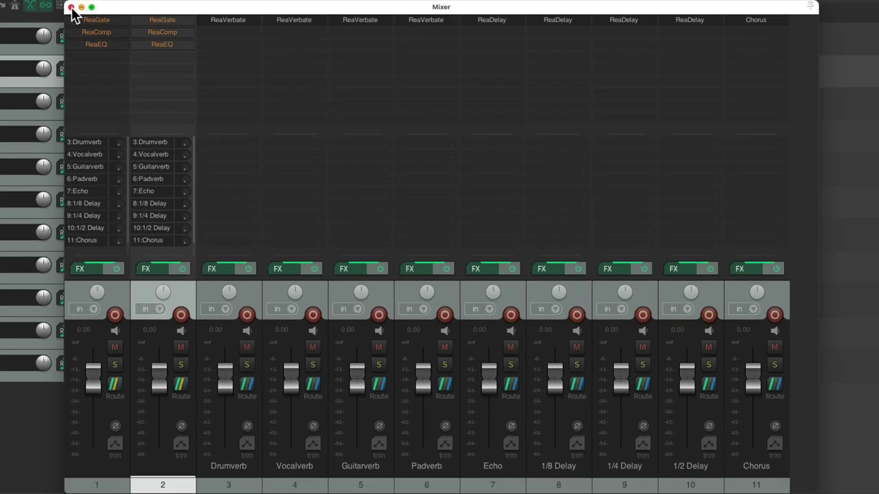
Step: Duplicate tracks 1 and 2 twice with the 'Track: Duplicate tracks' action, checking the copies in the mixer
click(70, 8)
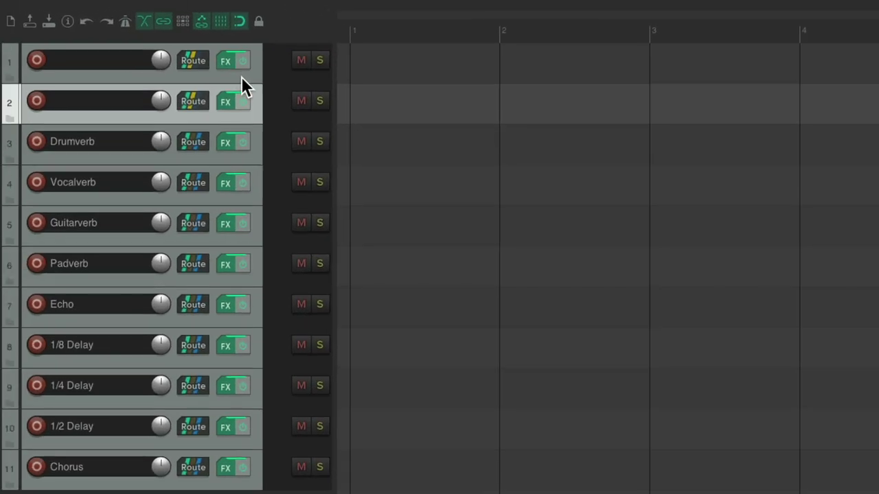
click(232, 74)
shift+click(245, 109)
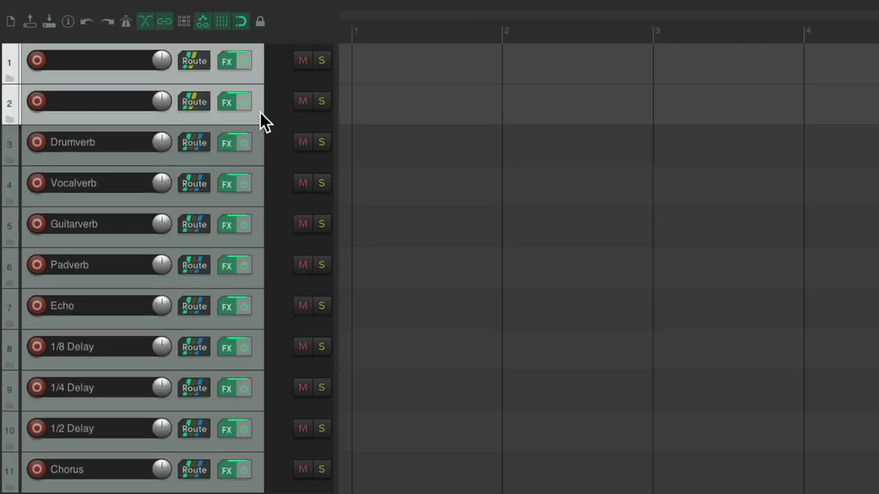
click(334, 8)
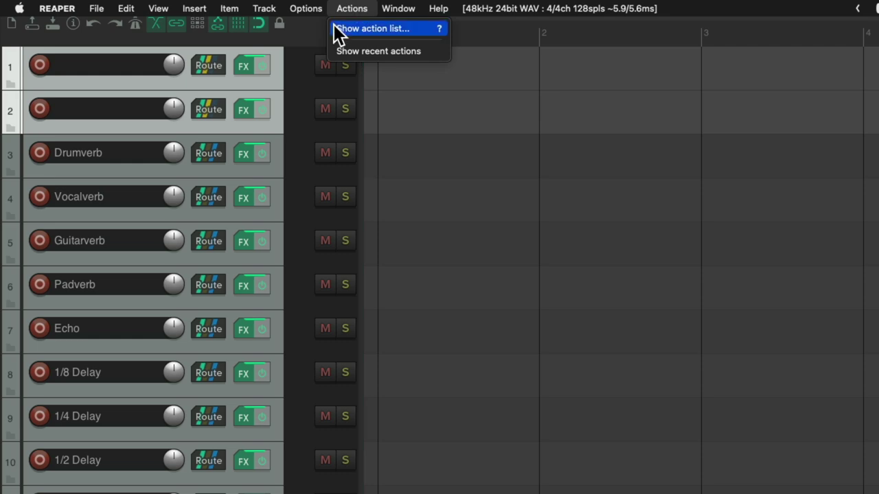
click(337, 29)
text(duplicate)
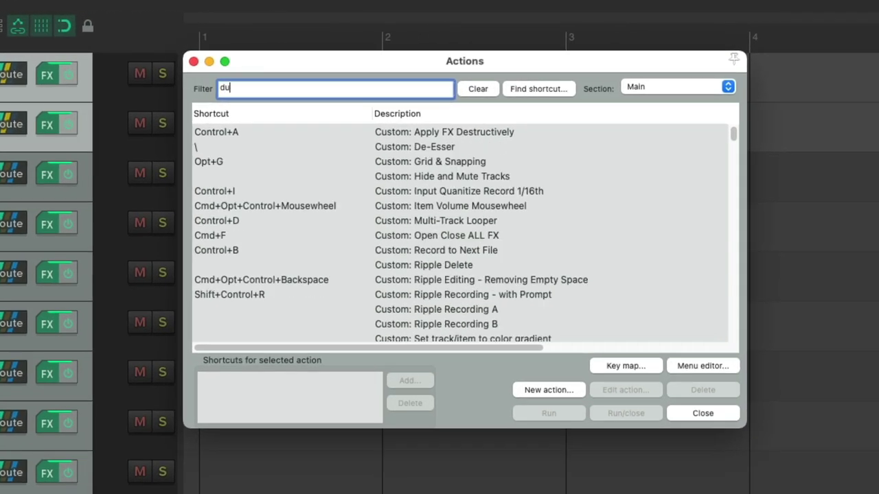
click(433, 250)
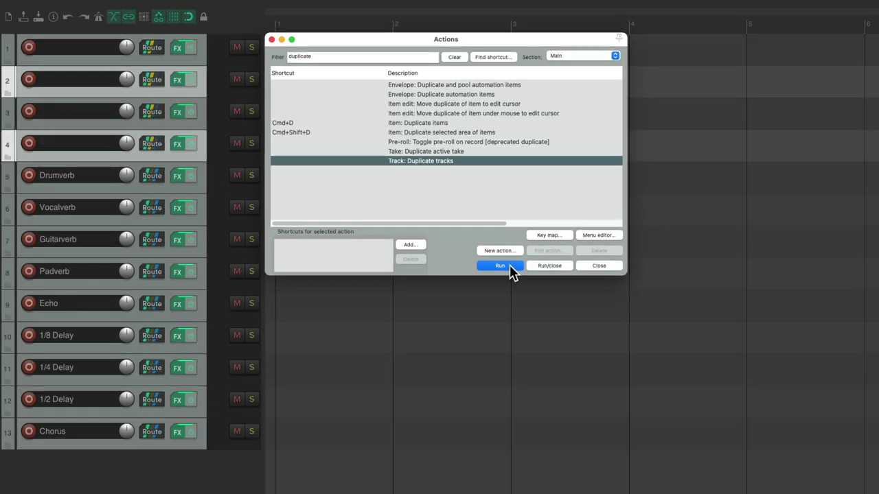
click(539, 346)
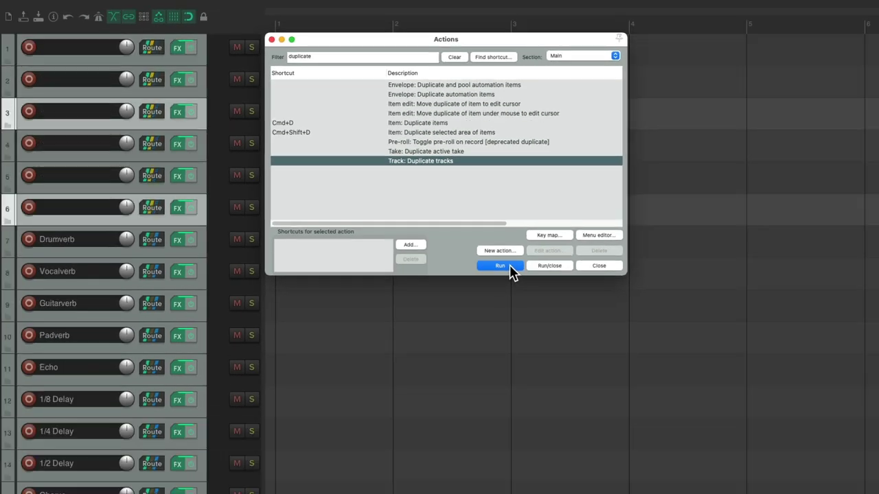
click(539, 346)
key(super+m)
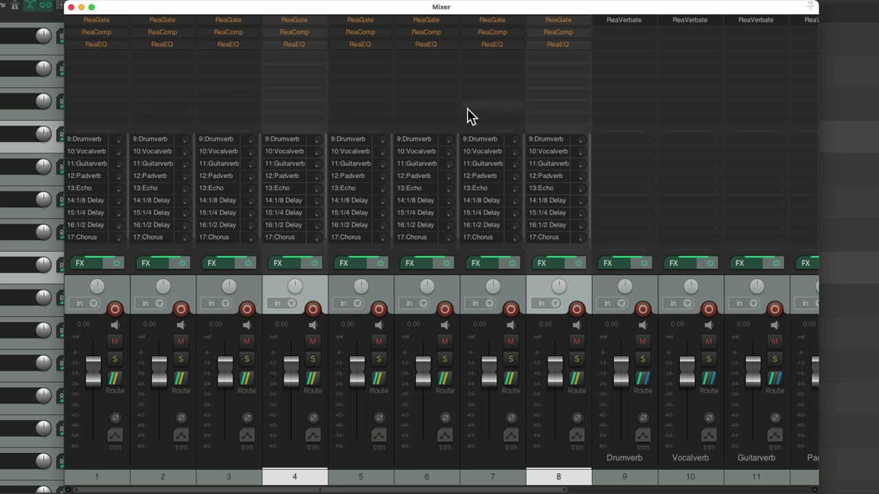
drag(555, 487, 373, 459)
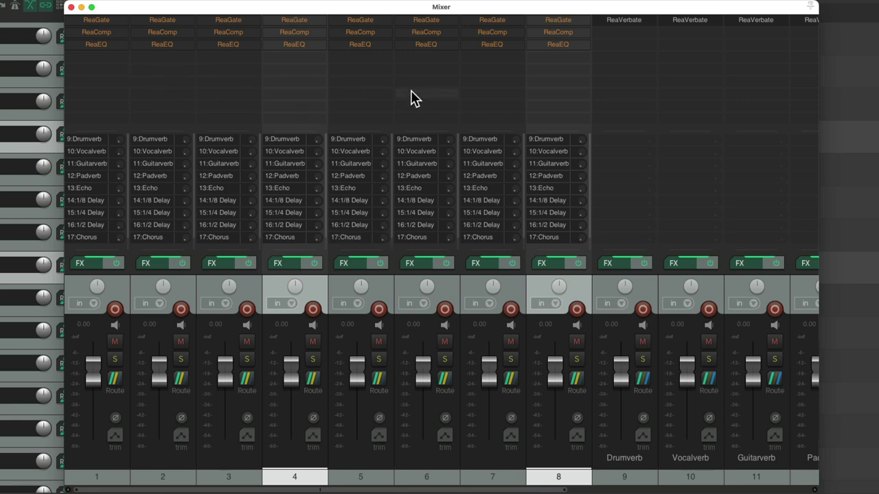
key(super+m)
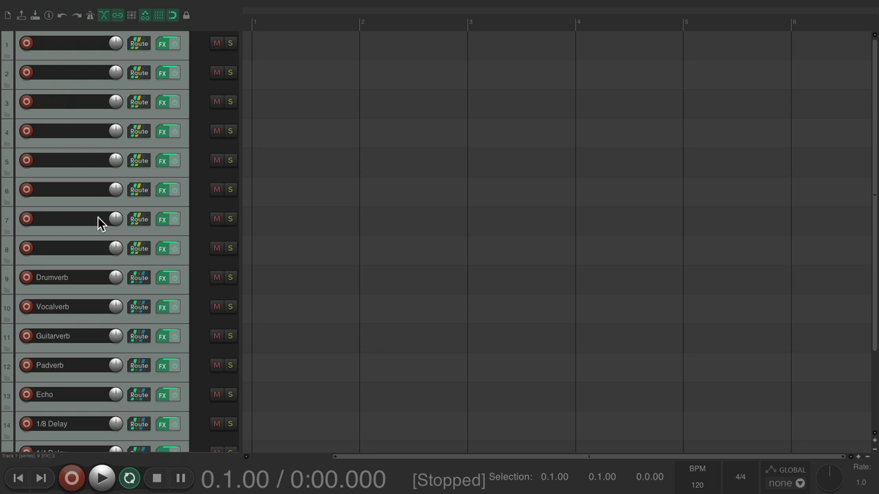
Step: Duplicate tracks 1–8 to reach 24 source tracks and review them in the mixer
click(102, 261)
shift+click(102, 59)
right_click(102, 59)
click(117, 150)
click(114, 189)
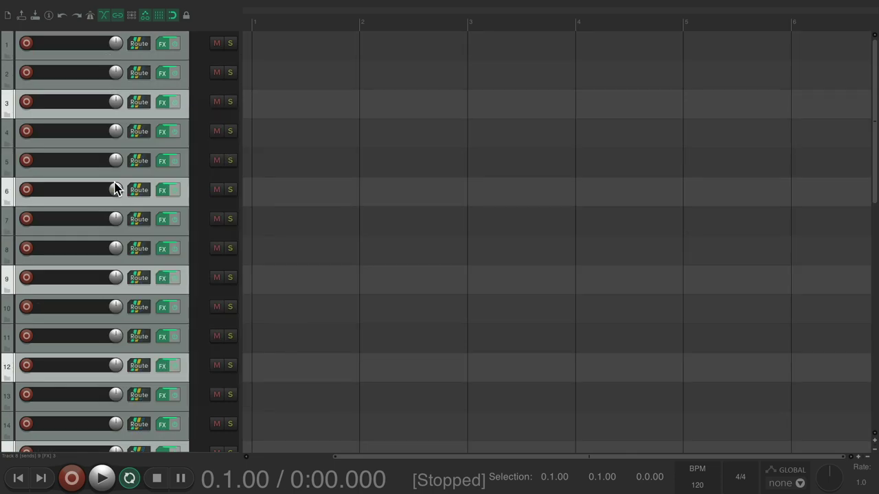
key(super+m)
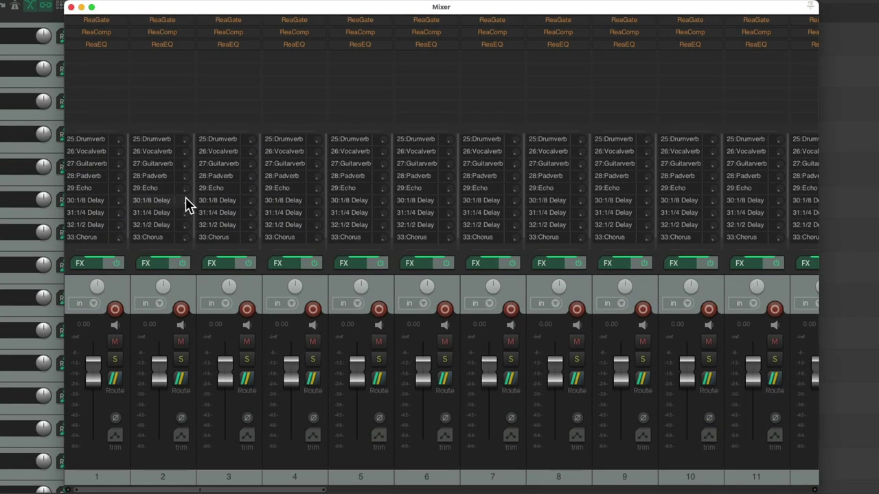
drag(304, 489, 777, 487)
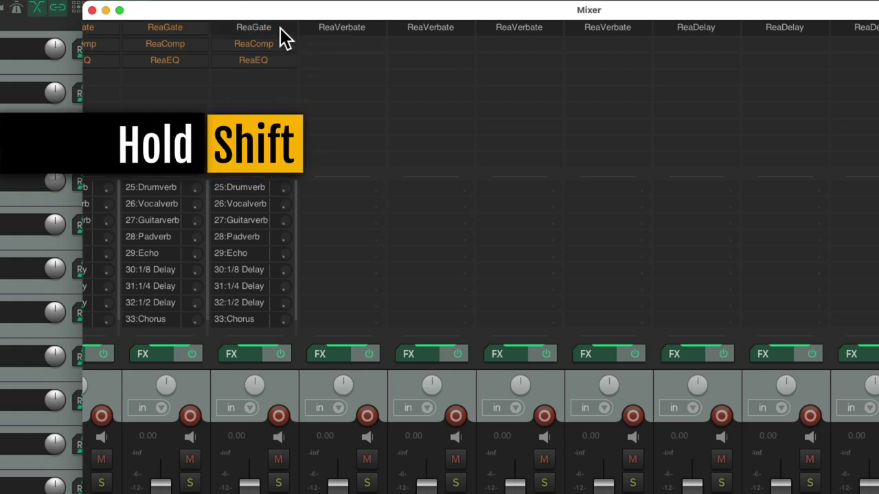
Step: Bypass and then re-enable the second track's ReaGate, ReaComp and ReaEQ
shift+click(280, 28)
shift+click(286, 43)
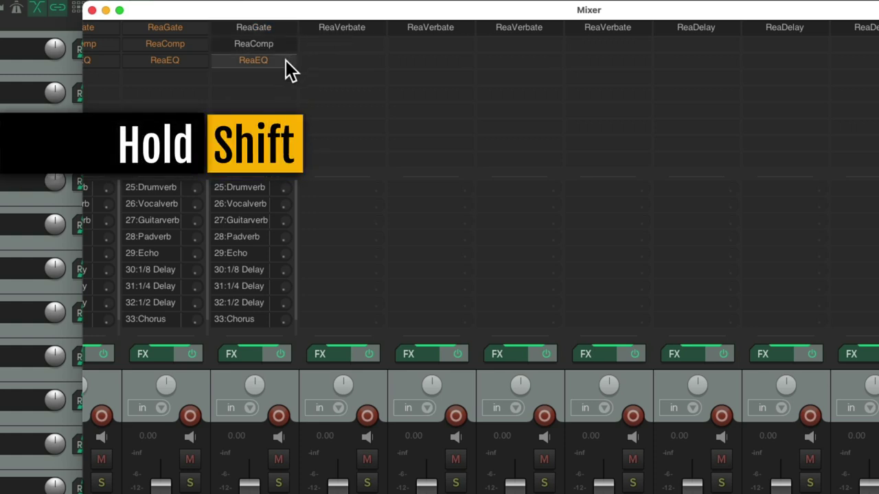
shift+click(286, 60)
shift+click(286, 60)
shift+click(285, 46)
shift+click(289, 29)
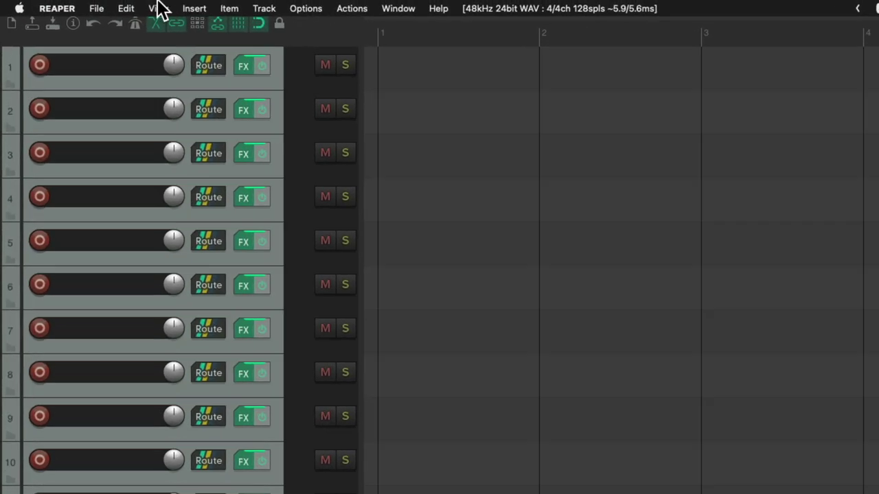
Step: Save the project as a template named 'Mixing Template'
click(95, 8)
mouse_move(97, 142)
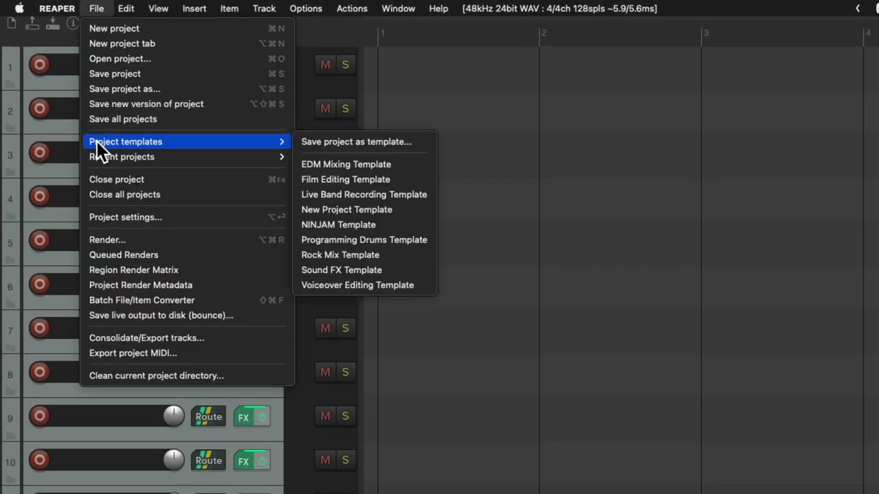
click(308, 146)
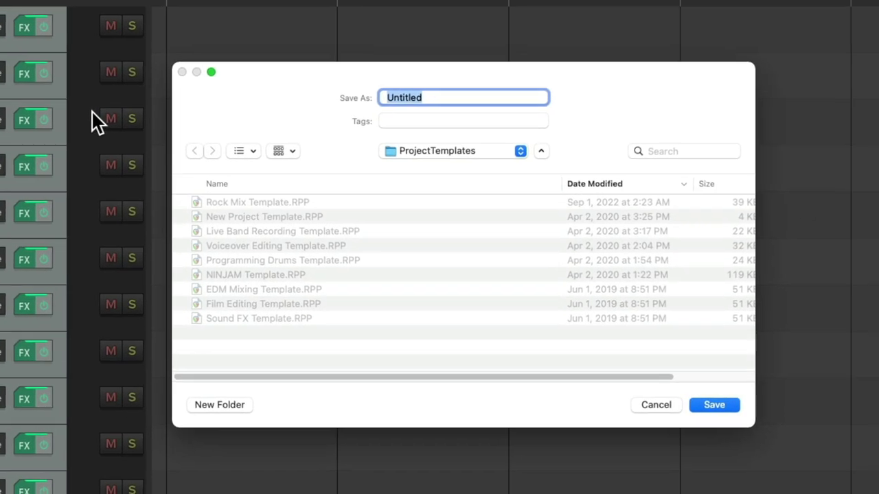
text(Mixing Tem)
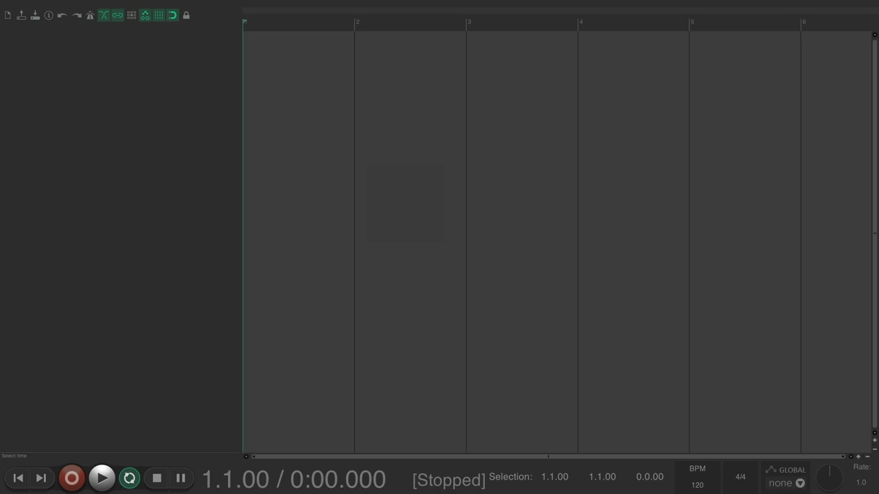
Step: Start a project from 'Mixing Template' and verify its tracks, FX and sends to returns 25–33 in the mixer
click(63, 6)
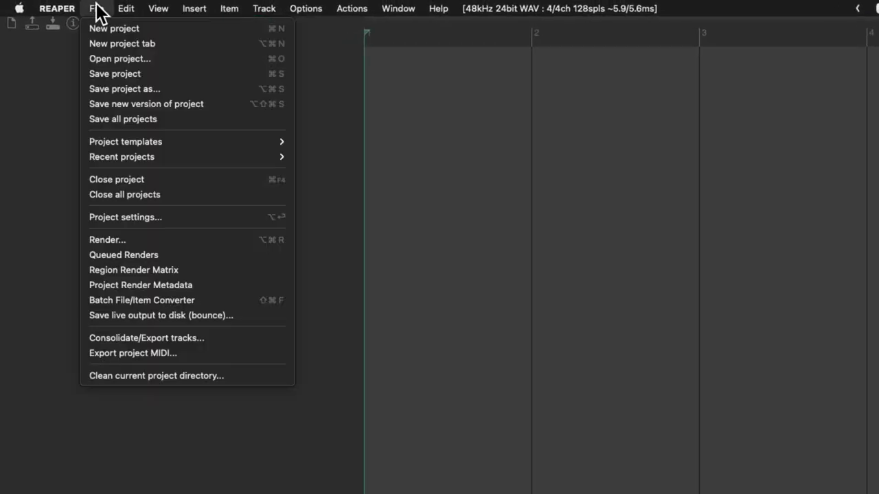
mouse_move(94, 141)
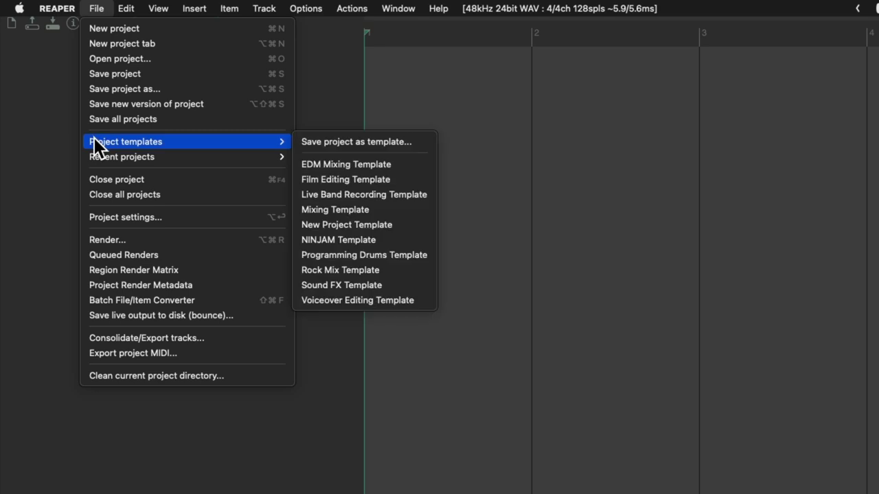
click(382, 209)
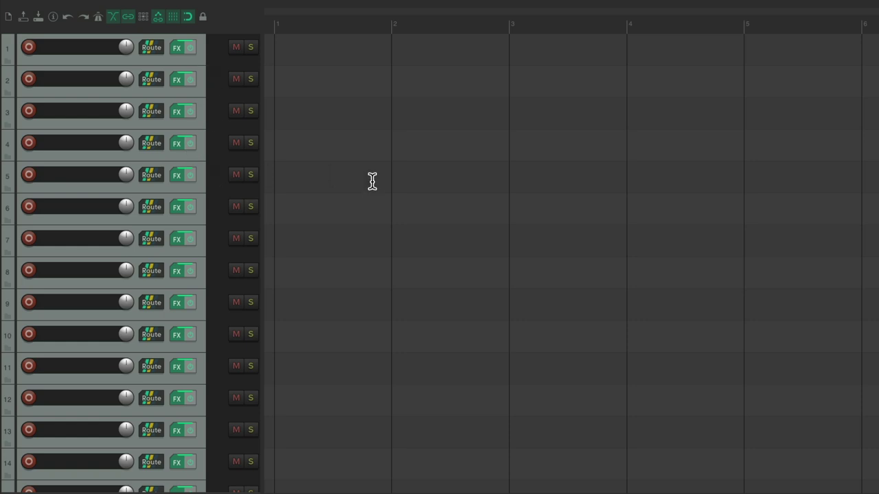
scroll(372, 184, down, 6)
scroll(372, 184, down, 4)
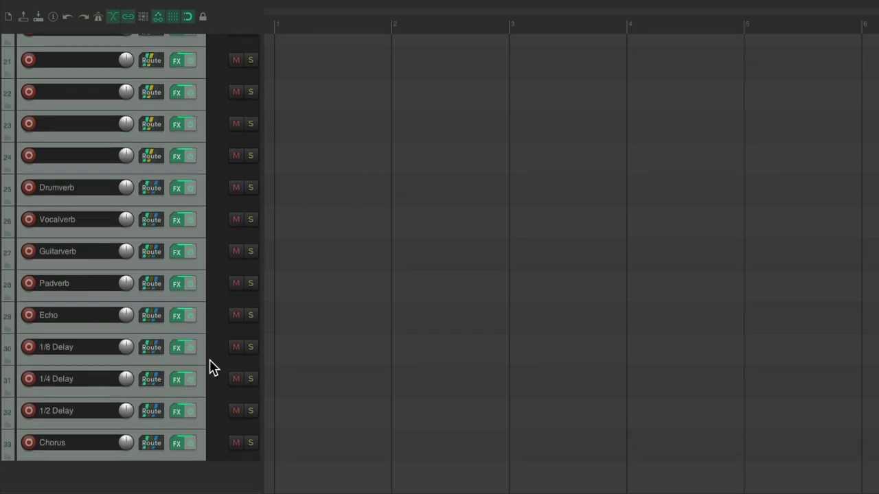
scroll(357, 308, up, 10)
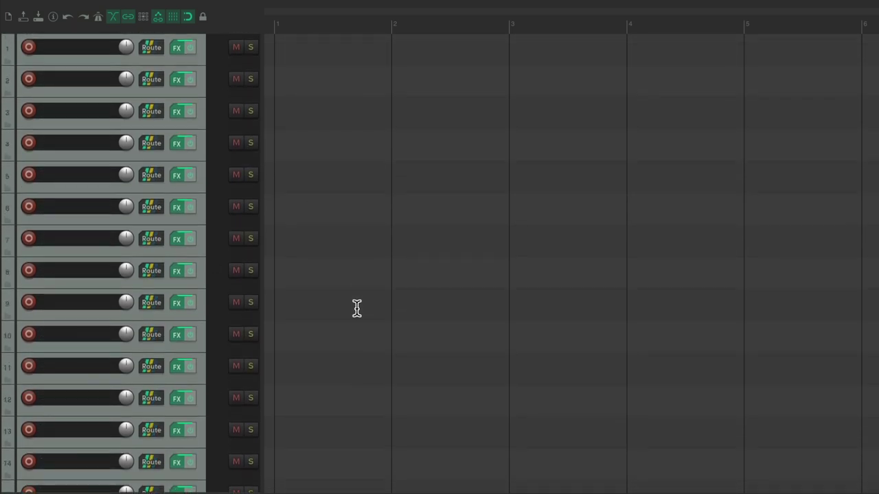
key(super+m)
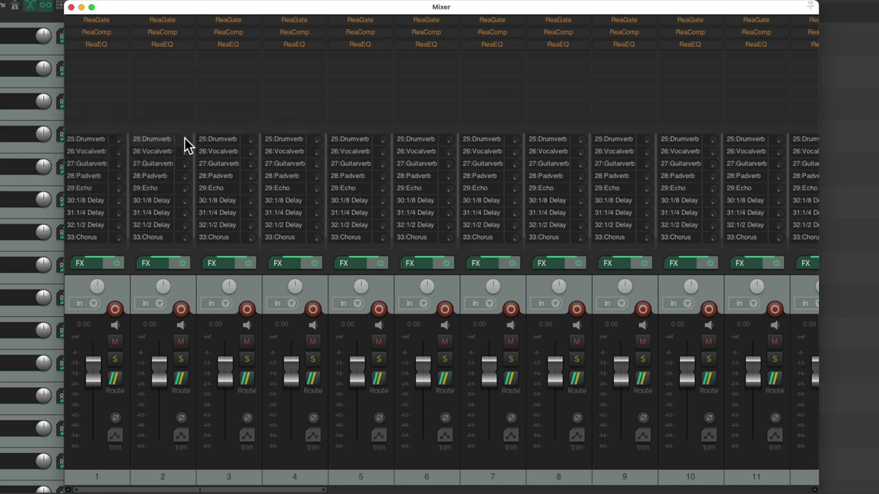
mouse_move(183, 140)
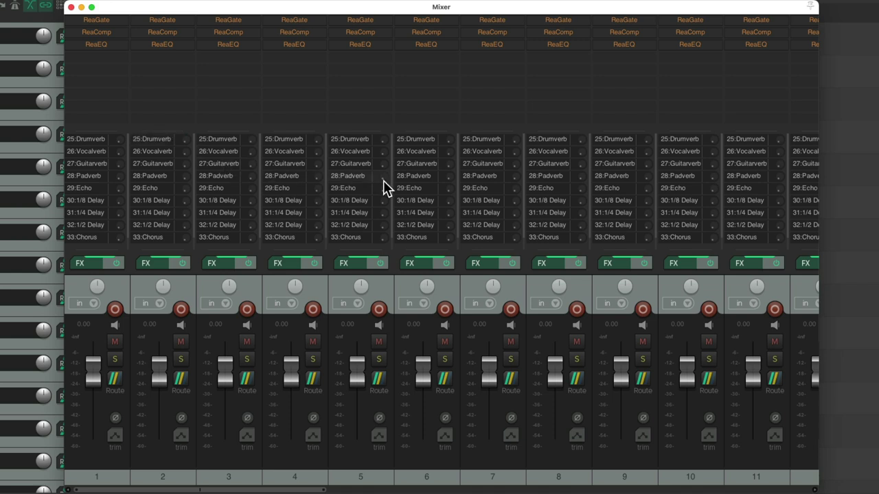